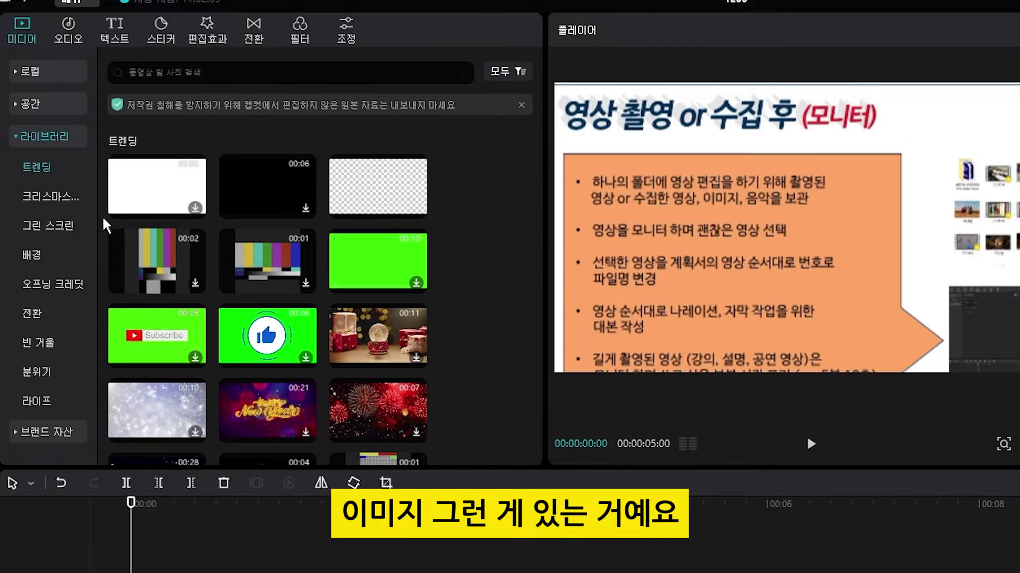
Add the solid red background from the library's 배경 category to the timeline above the slide image.
{"action": "left_click", "coordinate": [33, 257]}
{"action": "scroll", "coordinate": [479, 267], "scroll_direction": "down", "scroll_amount": 2}
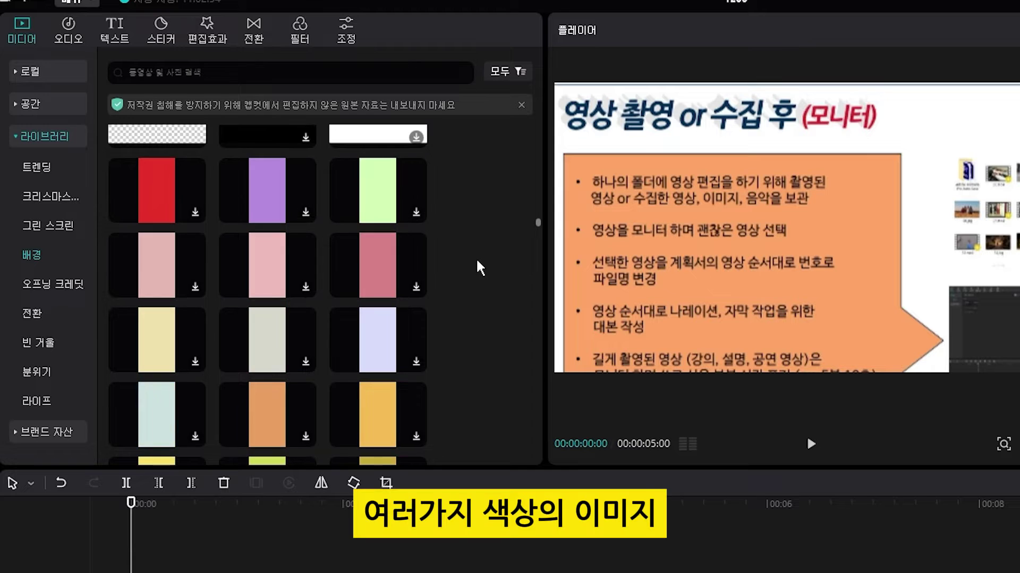
{"action": "scroll", "coordinate": [480, 276], "scroll_direction": "down", "scroll_amount": 5}
{"action": "scroll", "coordinate": [480, 302], "scroll_direction": "up", "scroll_amount": 5}
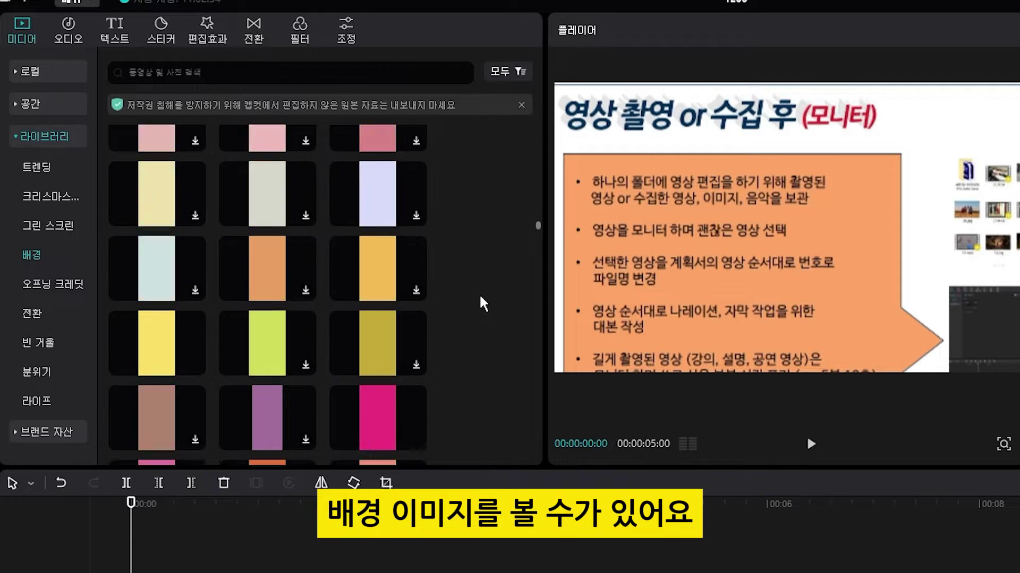
{"action": "scroll", "coordinate": [482, 304], "scroll_direction": "down", "scroll_amount": 8}
{"action": "scroll", "coordinate": [483, 304], "scroll_direction": "up", "scroll_amount": 8}
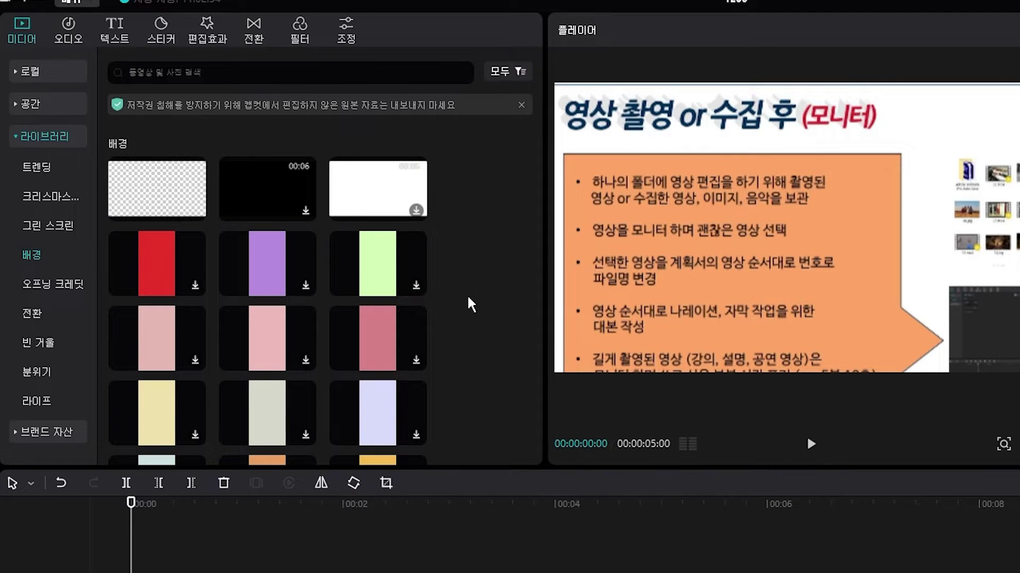
{"action": "scroll", "coordinate": [472, 304], "scroll_direction": "down", "scroll_amount": 6}
{"action": "scroll", "coordinate": [474, 306], "scroll_direction": "up", "scroll_amount": 6}
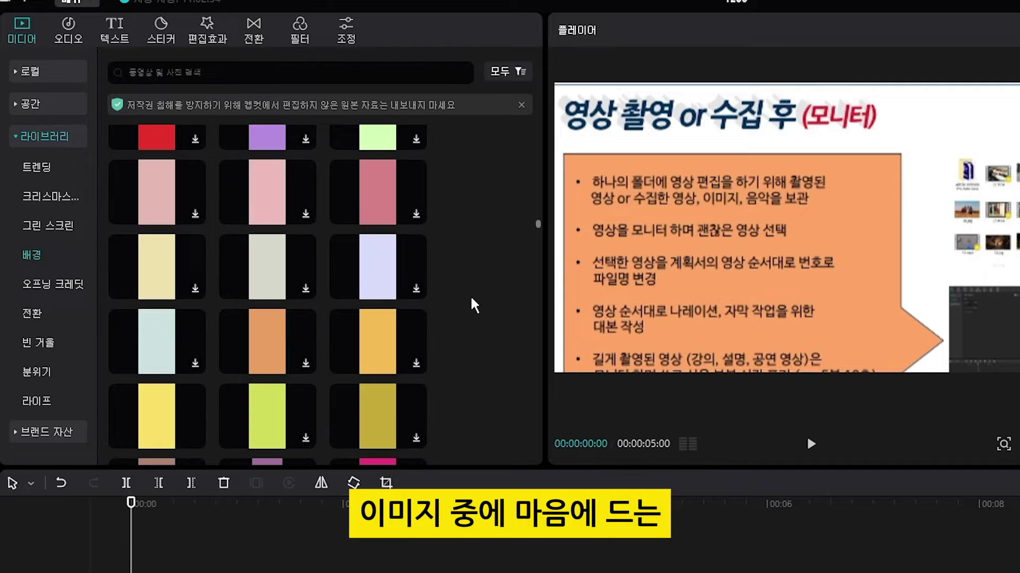
{"action": "left_click_drag", "start_coordinate": [165, 286], "coordinate": [155, 572]}
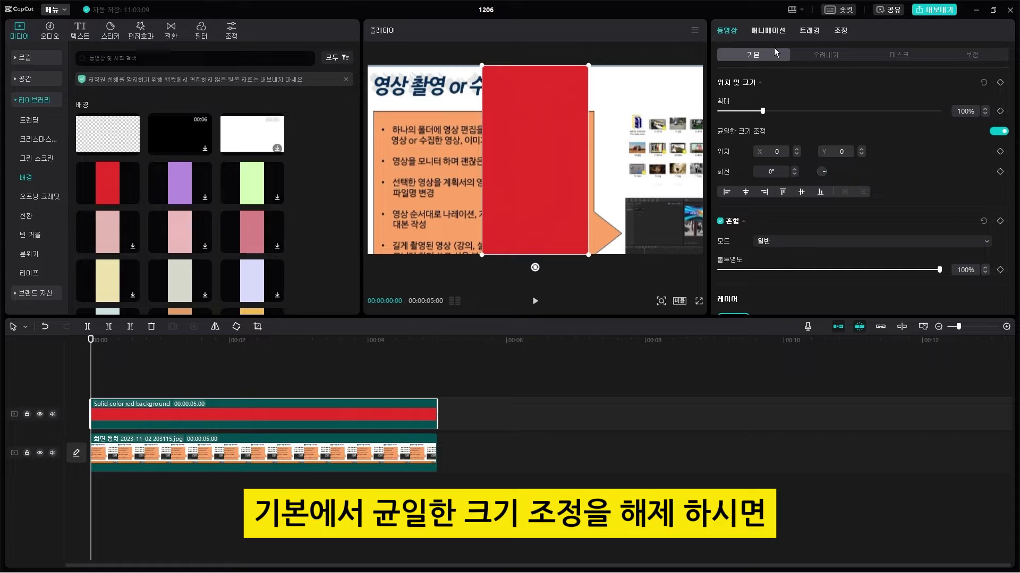
Disable uniform scaling for the red background and set its height scale to 3%.
{"action": "left_click", "coordinate": [999, 131]}
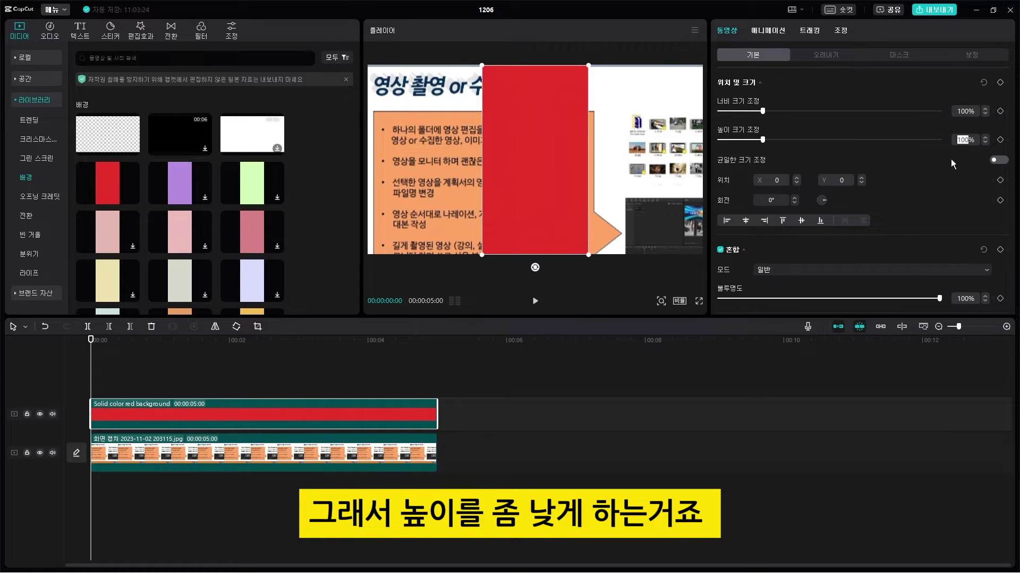
{"action": "type", "text": "3"}
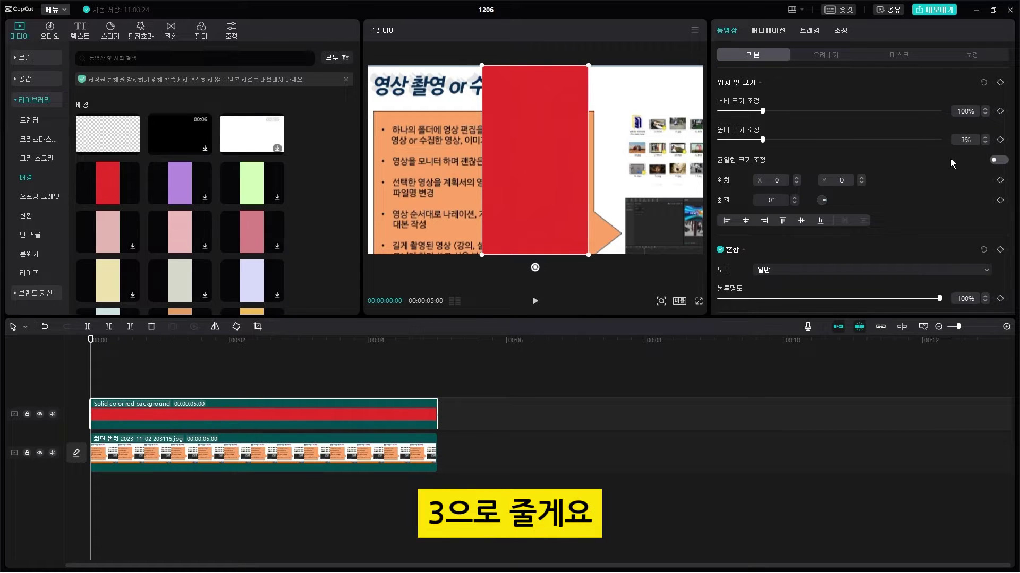
{"action": "key", "text": "Return"}
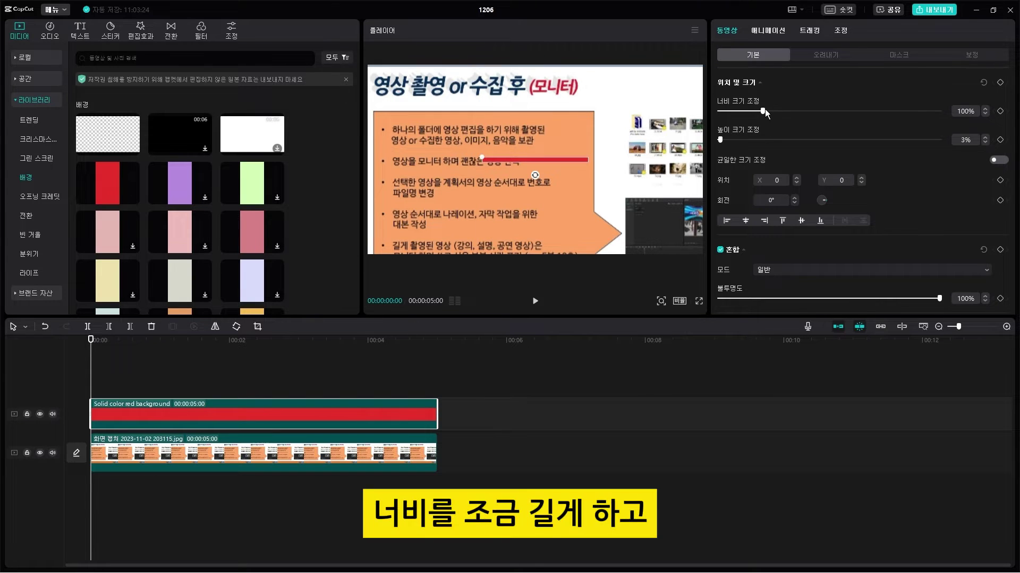
Widen the red bar to 122% and place it under the second bullet's text at about X -888, Y -109.
{"action": "left_click_drag", "start_coordinate": [763, 110], "coordinate": [769, 111]}
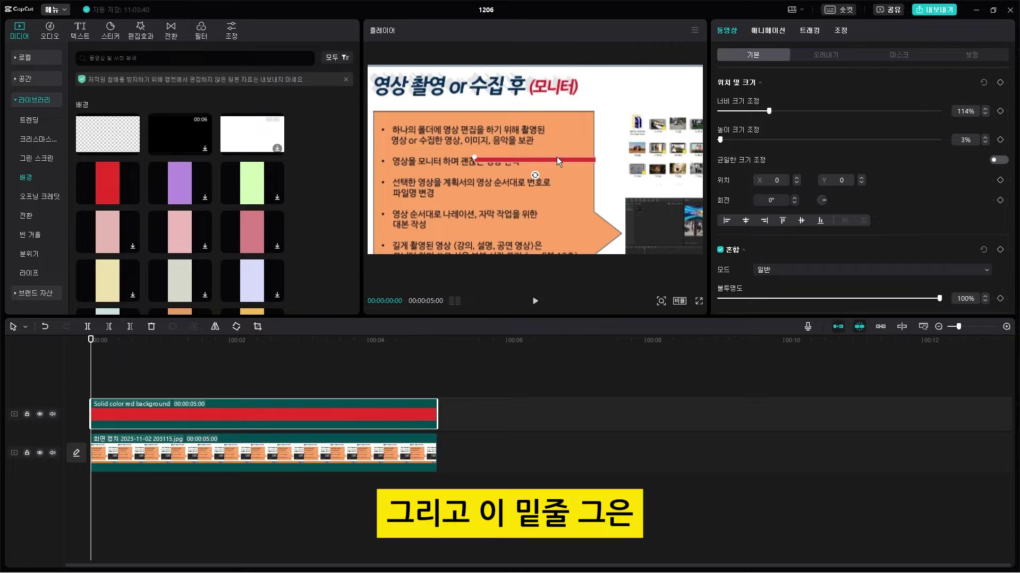
{"action": "left_click_drag", "start_coordinate": [564, 159], "coordinate": [483, 170]}
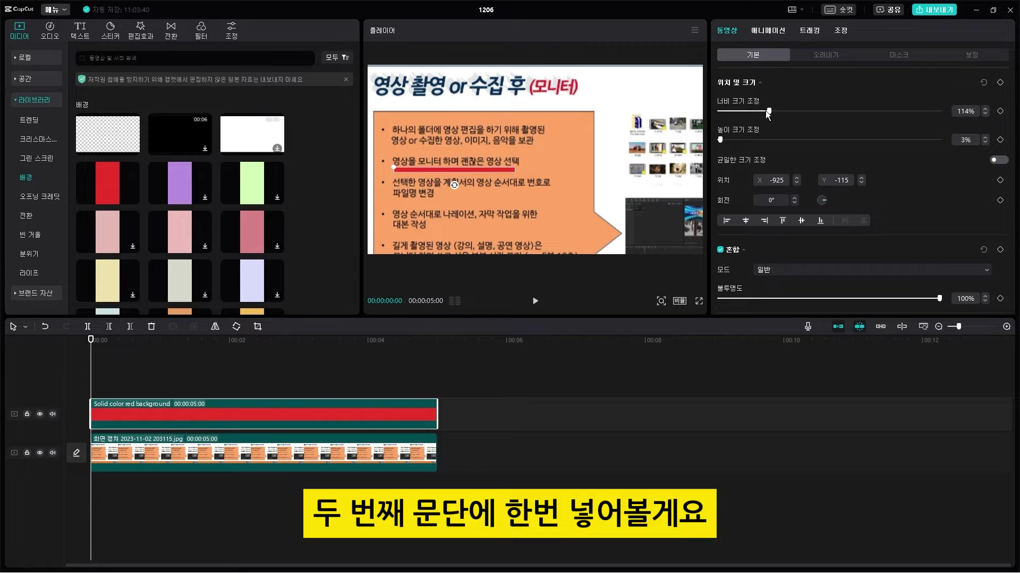
{"action": "left_click_drag", "start_coordinate": [770, 110], "coordinate": [773, 111]}
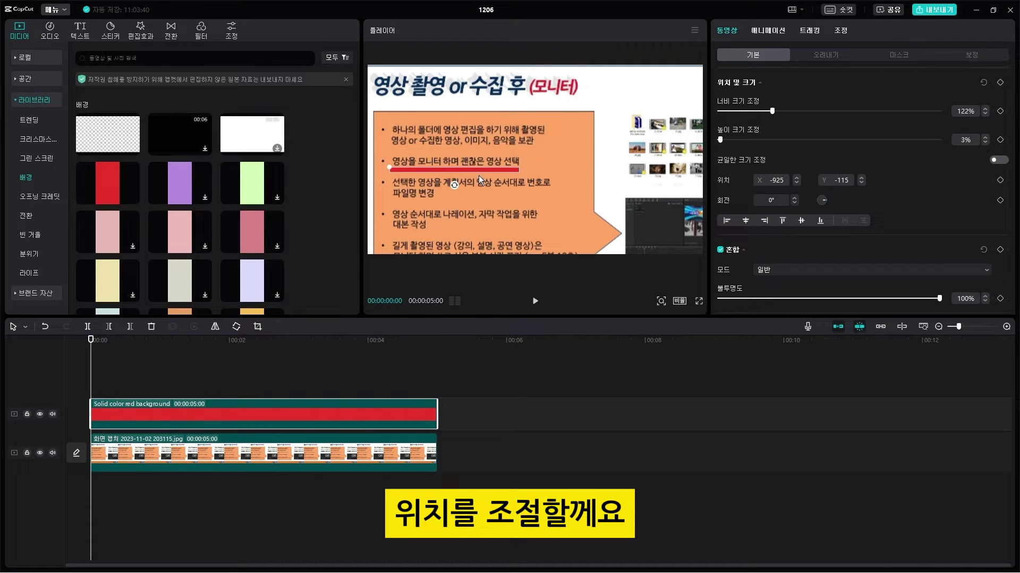
{"action": "left_click_drag", "start_coordinate": [501, 168], "coordinate": [501, 168]}
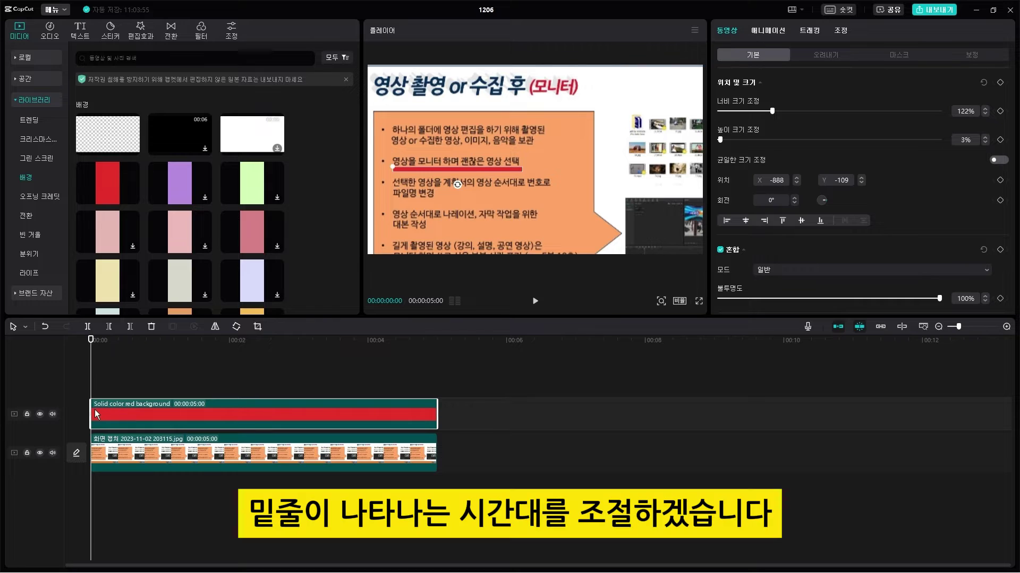
Trim the start of the red underline clip to 00:00:01:25 and move the playhead there.
{"action": "left_click_drag", "start_coordinate": [92, 417], "coordinate": [190, 420]}
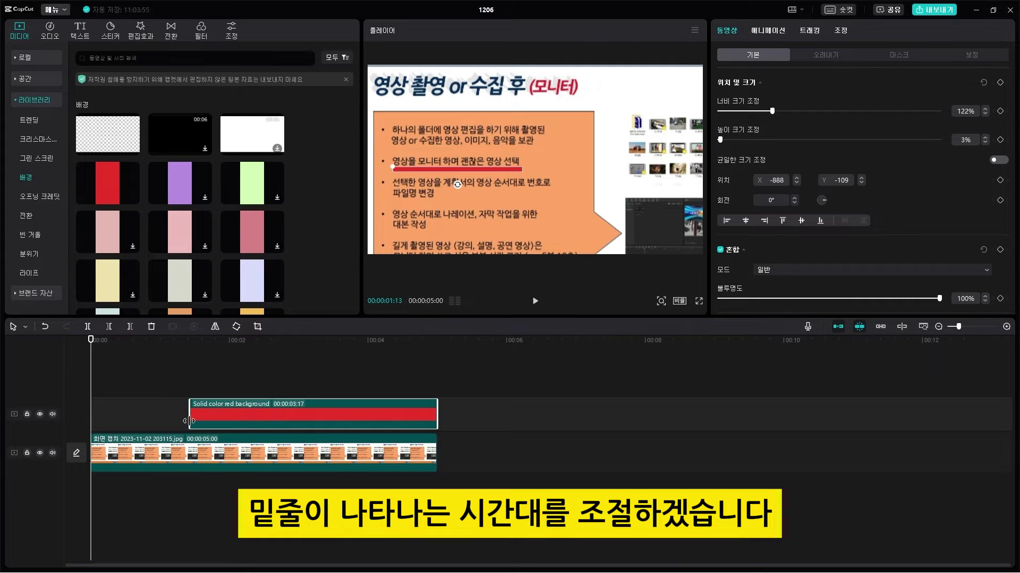
{"action": "left_click_drag", "start_coordinate": [177, 340], "coordinate": [190, 342]}
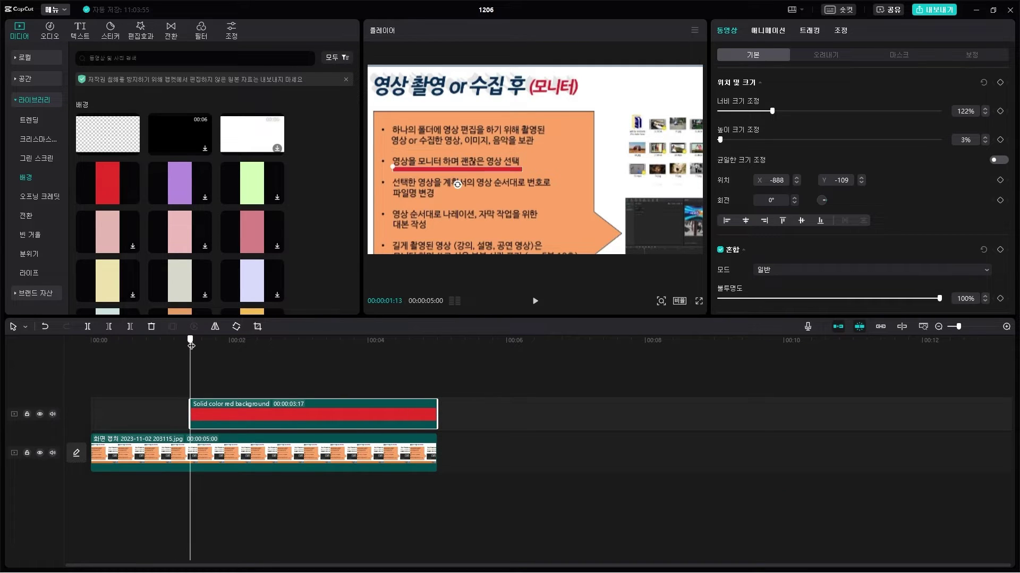
{"action": "left_click_drag", "start_coordinate": [190, 406], "coordinate": [217, 406]}
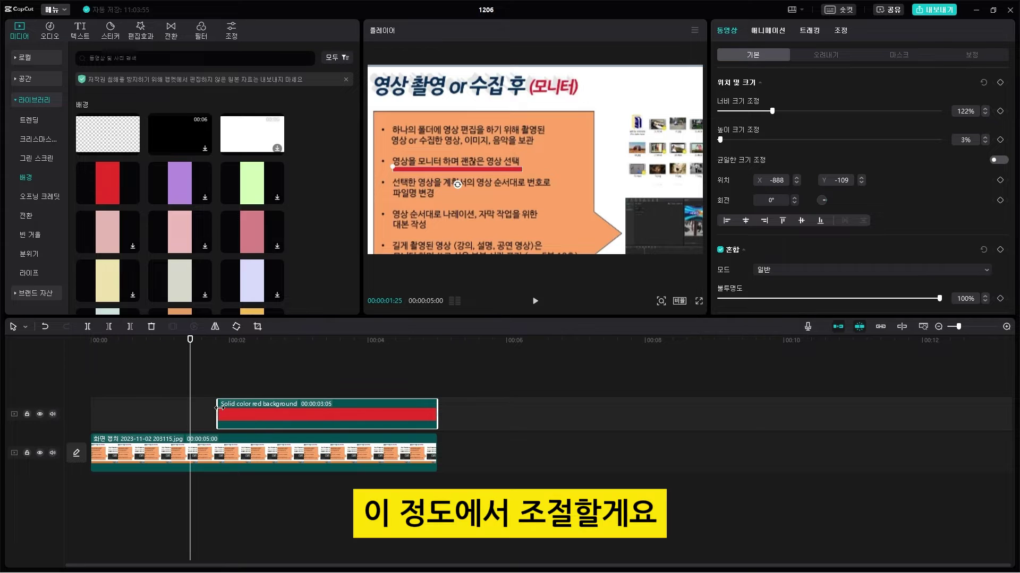
{"action": "left_click_drag", "start_coordinate": [199, 355], "coordinate": [218, 357]}
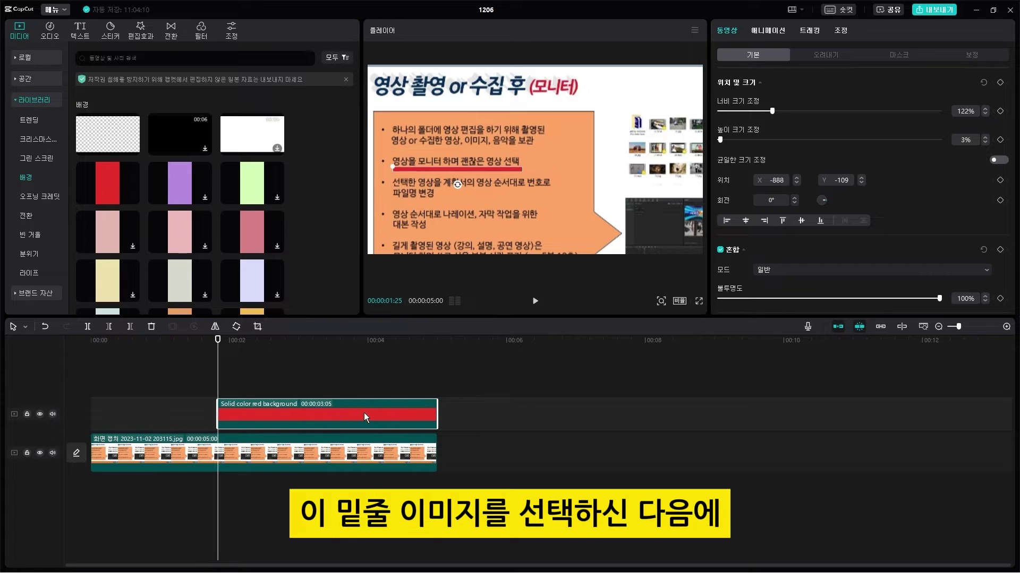
Apply a Split mask (분할) rotated -90° to the underline and keyframe its position at the line's left end, X -180, Y -12.
{"action": "left_click", "coordinate": [909, 58]}
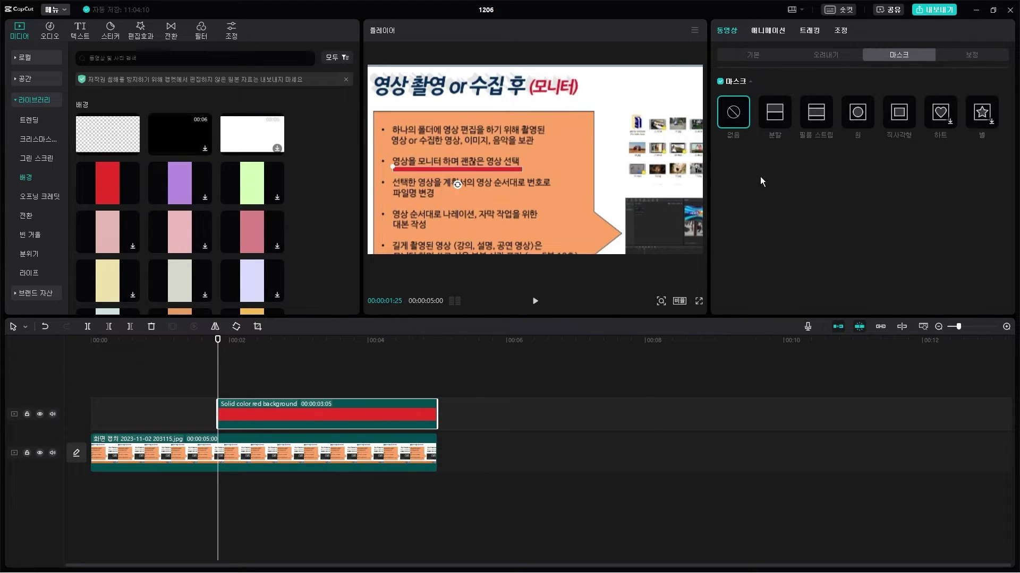
{"action": "left_click", "coordinate": [781, 116]}
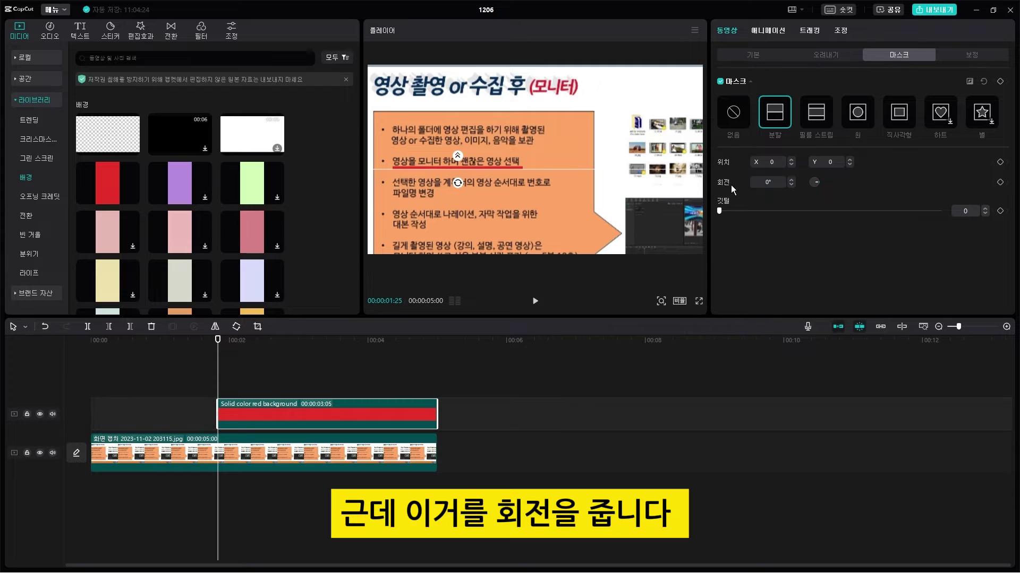
{"action": "left_click_drag", "start_coordinate": [775, 183], "coordinate": [754, 182]}
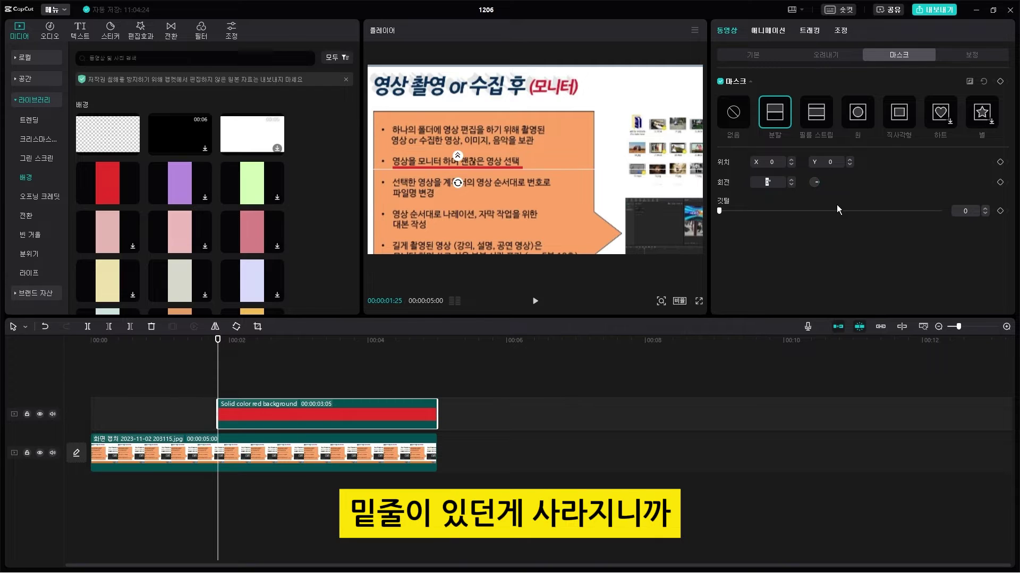
{"action": "type", "text": "-90"}
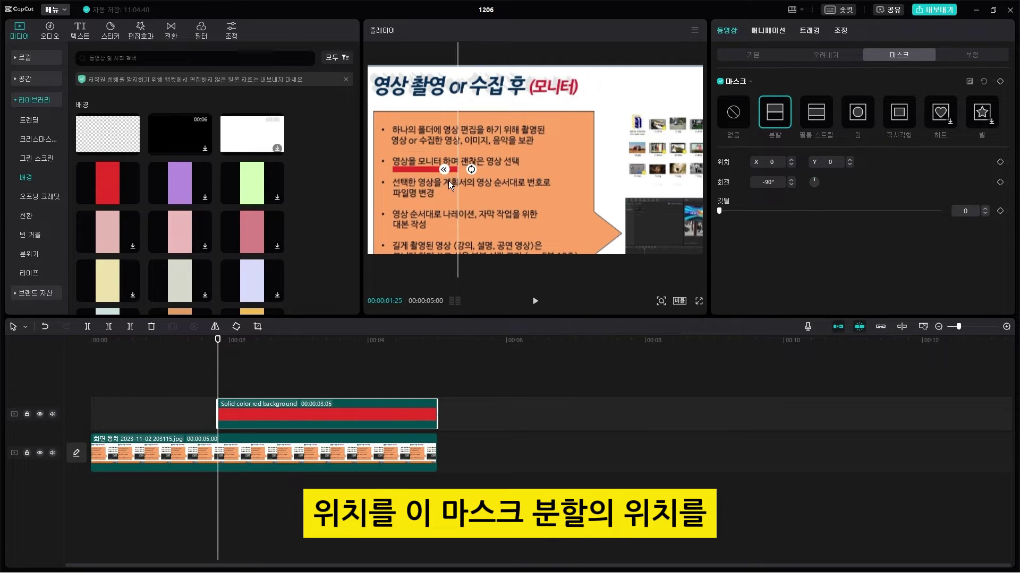
{"action": "left_click_drag", "start_coordinate": [457, 181], "coordinate": [393, 182]}
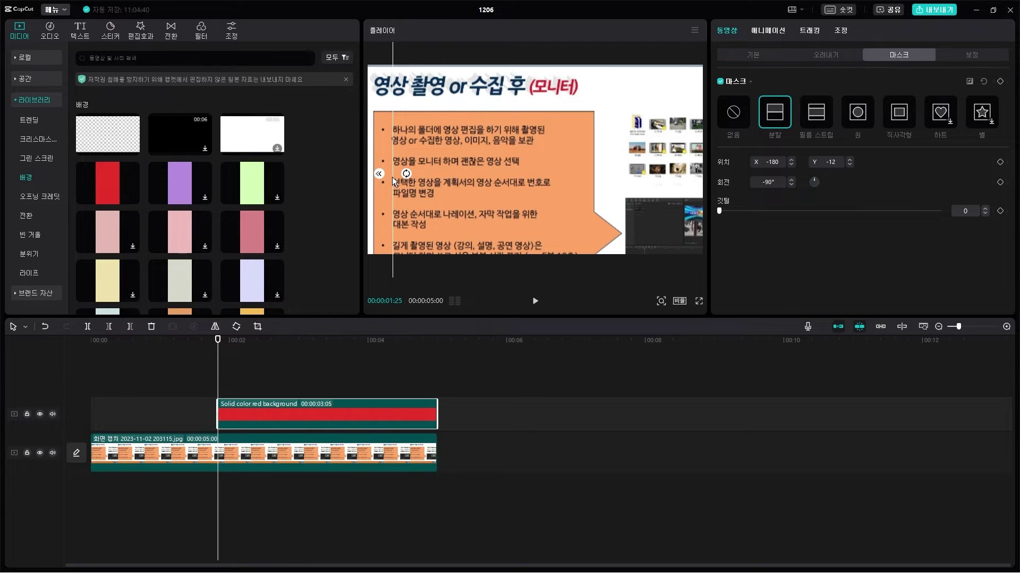
{"action": "left_click", "coordinate": [1001, 164]}
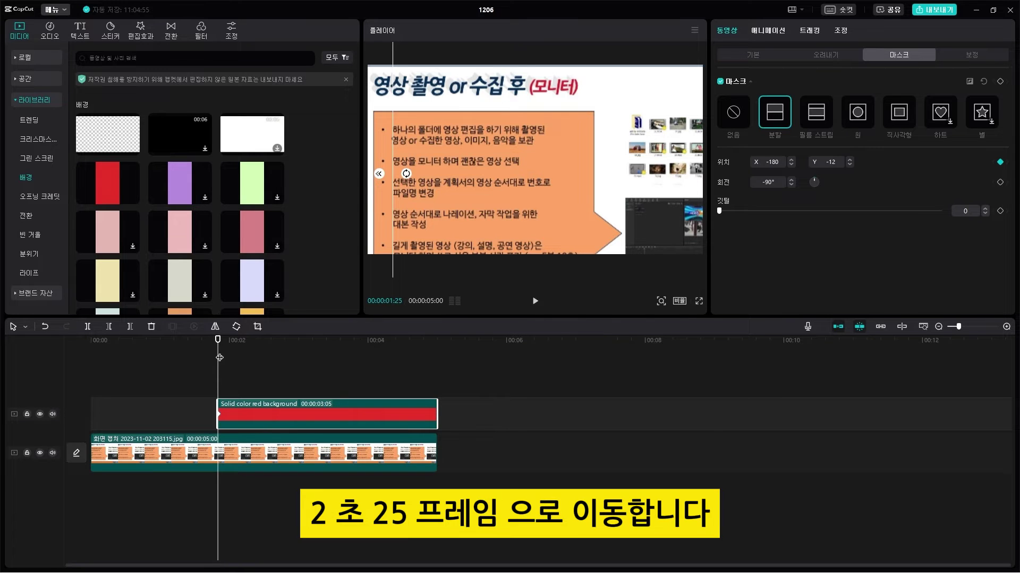
At 00:00:02:25, move the split mask to the underline's right end at X 180, Y -35 to keyframe the full reveal.
{"action": "left_click_drag", "start_coordinate": [219, 357], "coordinate": [264, 356]}
{"action": "key", "text": "Right"}
{"action": "key", "text": "Right"}
{"action": "key", "text": "Right"}
{"action": "key", "text": "Right"}
{"action": "key", "text": "Right"}
{"action": "key", "text": "Right"}
{"action": "key", "text": "Right"}
{"action": "key", "text": "Right"}
{"action": "key", "text": "Right"}
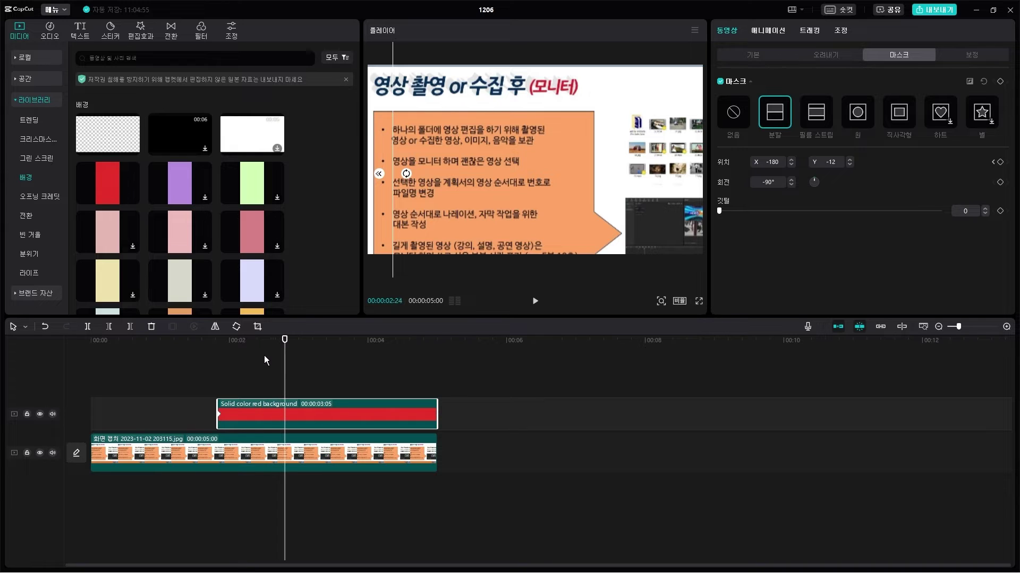
{"action": "key", "text": "Right"}
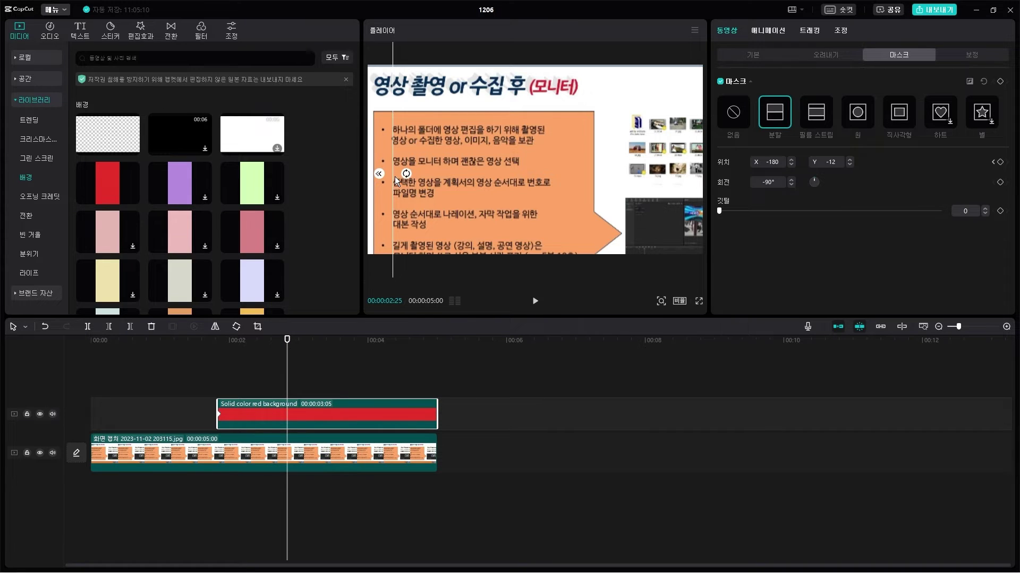
{"action": "left_click_drag", "start_coordinate": [396, 181], "coordinate": [524, 187]}
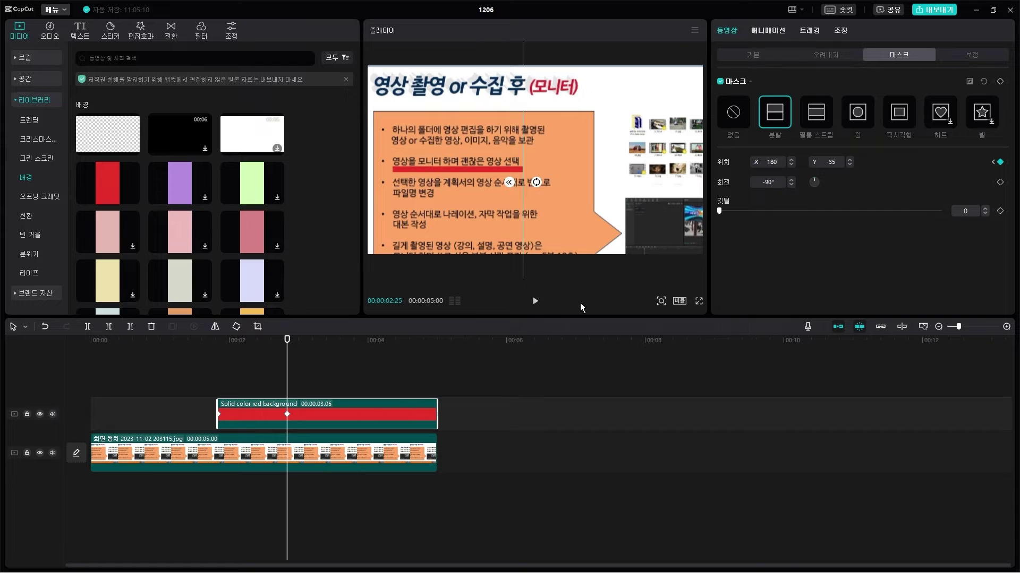
Play the timeline from about 00:00:01:09 to preview the underline animation.
{"action": "left_click", "coordinate": [435, 370]}
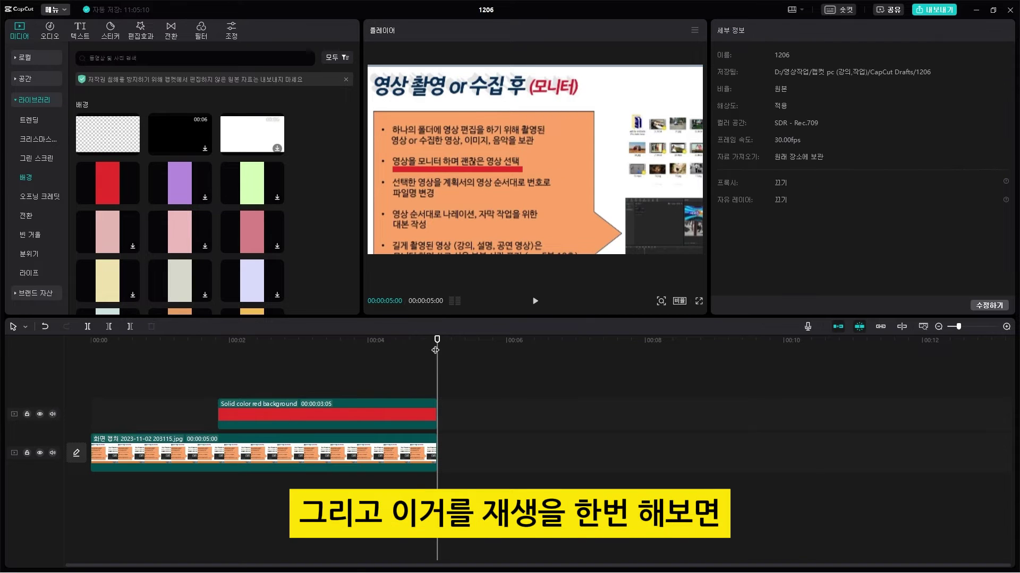
{"action": "left_click_drag", "start_coordinate": [152, 364], "coordinate": [186, 403]}
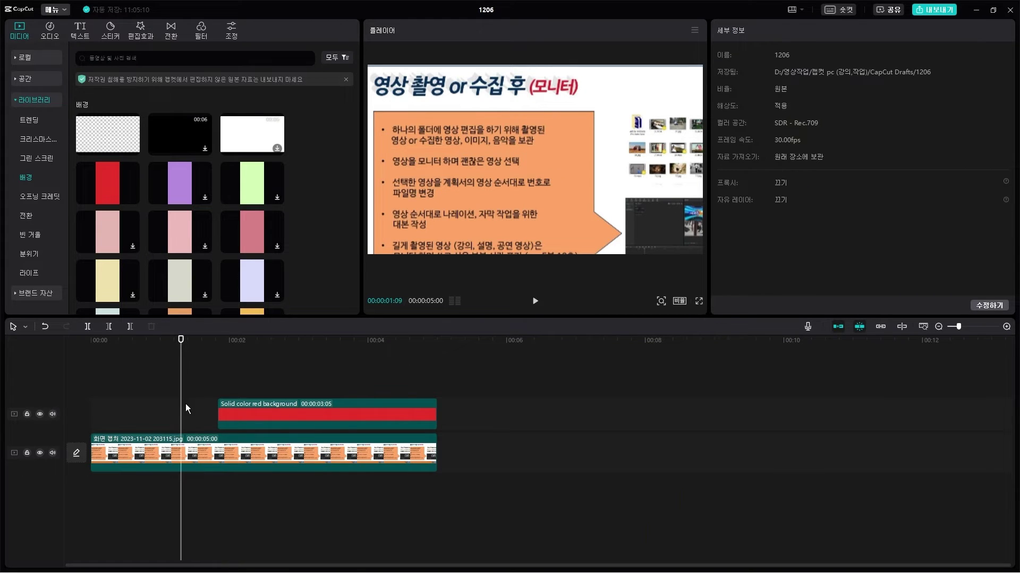
{"action": "key", "text": "space"}
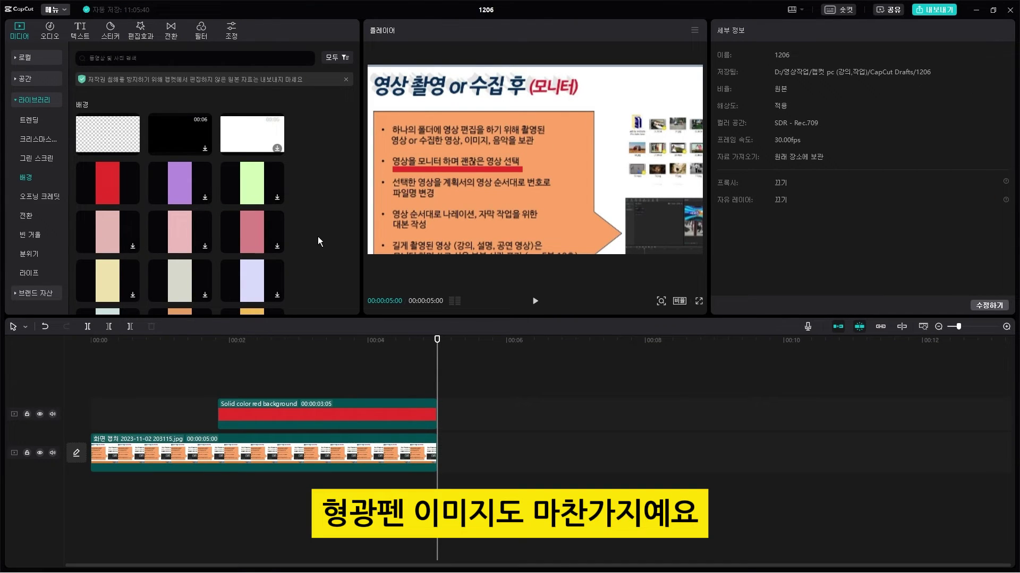
Place the solid red-pink background on a track above the red clip, spanning from 00:00:03:02 to the slide's end.
{"action": "scroll", "coordinate": [314, 234], "scroll_direction": "down", "scroll_amount": 3}
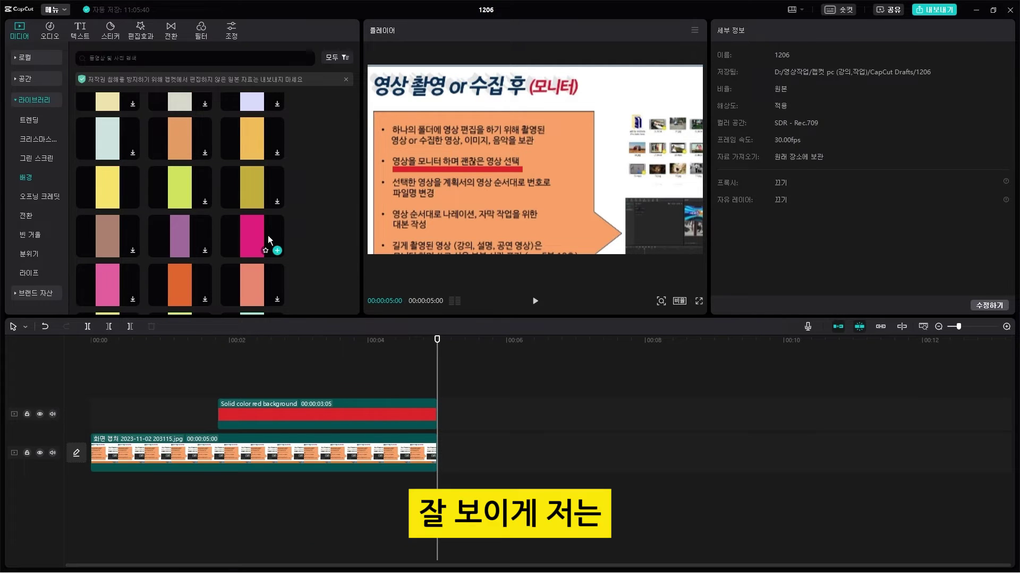
{"action": "scroll", "coordinate": [297, 234], "scroll_direction": "down", "scroll_amount": 3}
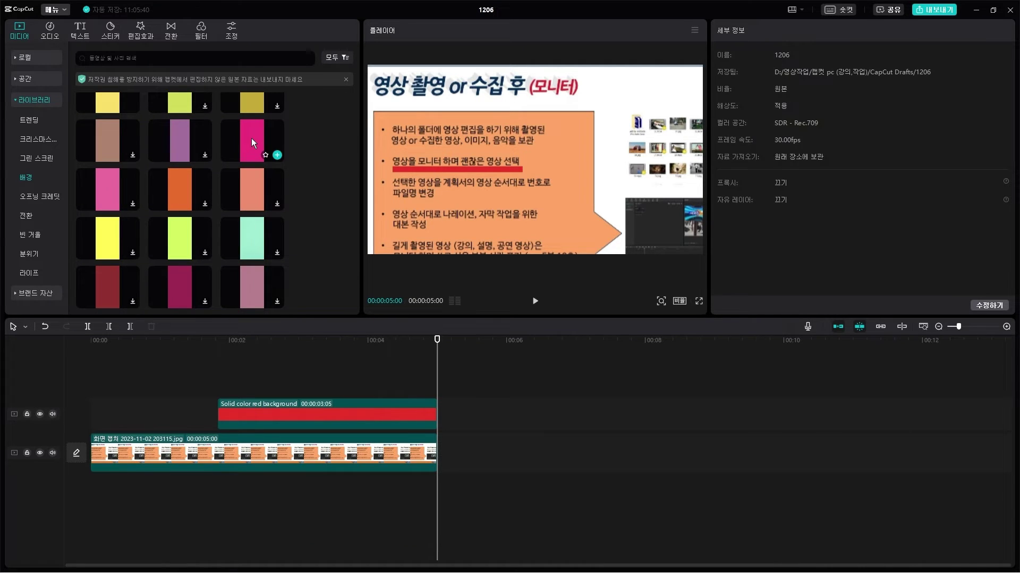
{"action": "left_click_drag", "start_coordinate": [248, 134], "coordinate": [313, 395]}
{"action": "left_click_drag", "start_coordinate": [266, 342], "coordinate": [303, 342]}
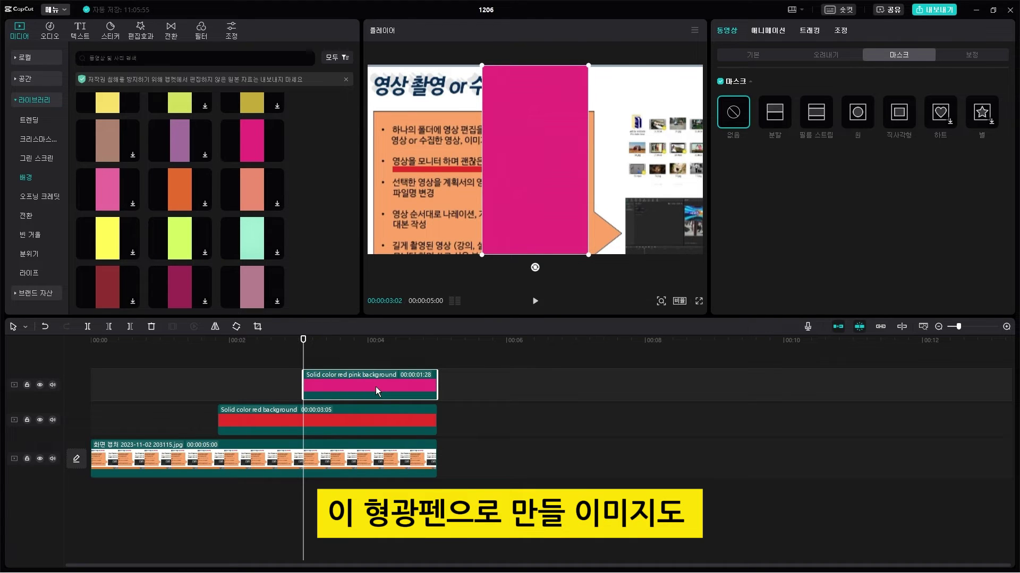
Disable uniform scaling for the pink background and fit it over the fourth bullet at 149% width, 11% height, X -733, Y -684.
{"action": "left_click", "coordinate": [760, 56]}
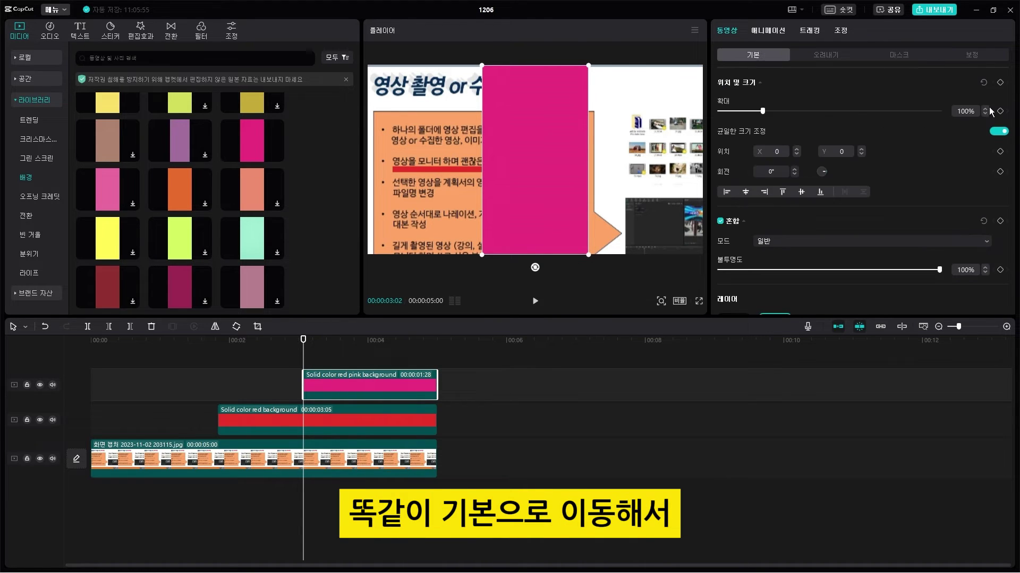
{"action": "left_click", "coordinate": [998, 132]}
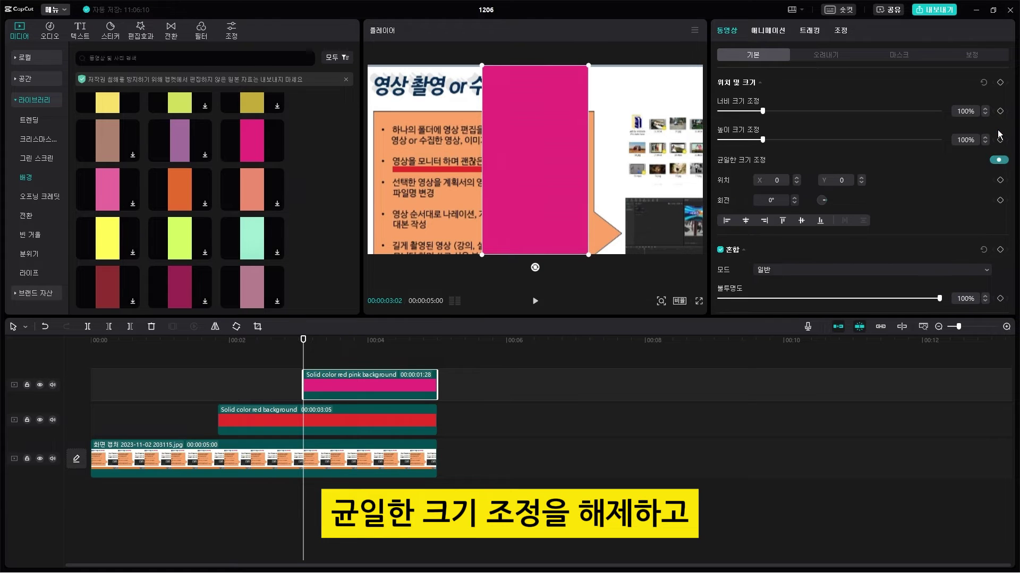
{"action": "left_click_drag", "start_coordinate": [588, 254], "coordinate": [511, 218]}
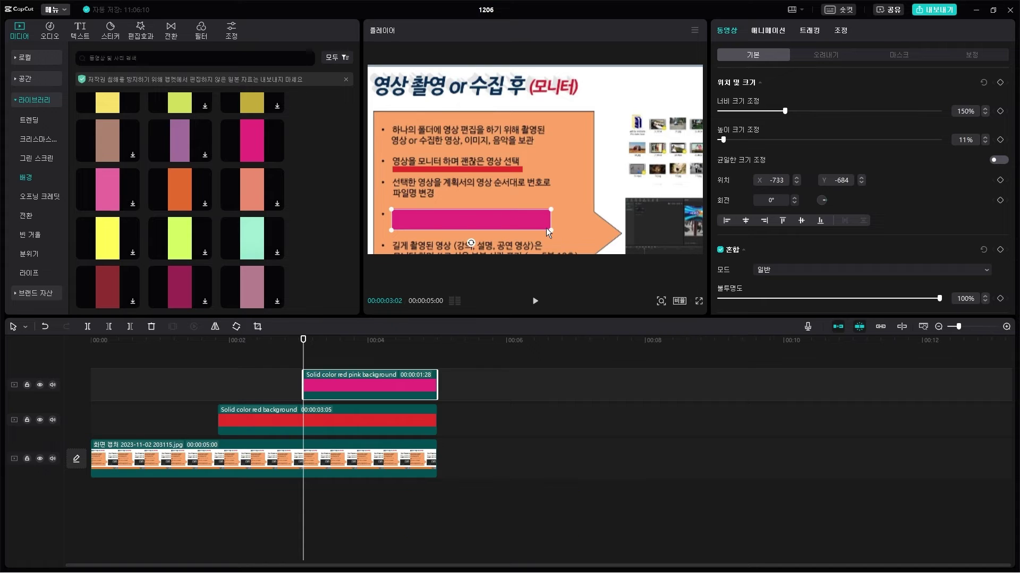
{"action": "left_click_drag", "start_coordinate": [549, 229], "coordinate": [548, 230]}
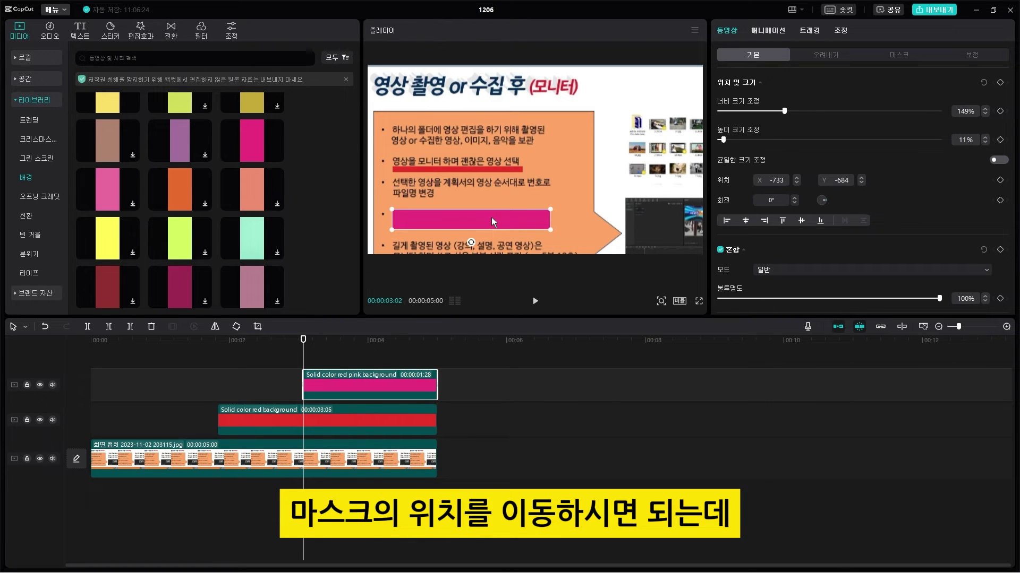
Set the pink background's opacity to 30% and fit it over the fourth bullet at 141% width, X -809, Y -681.
{"action": "scroll", "coordinate": [934, 204], "scroll_direction": "down", "scroll_amount": 2}
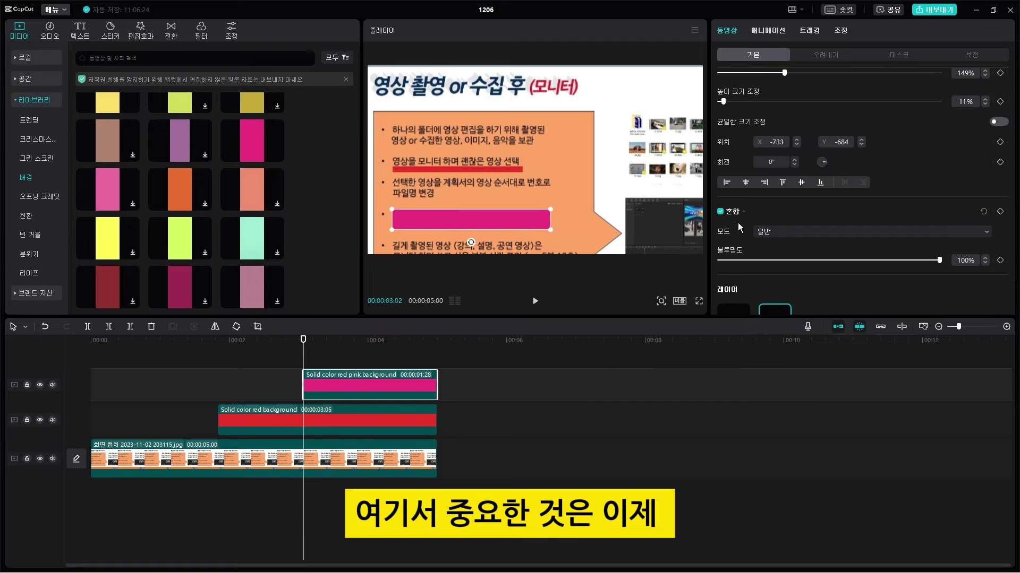
{"action": "left_click_drag", "start_coordinate": [956, 261], "coordinate": [972, 262]}
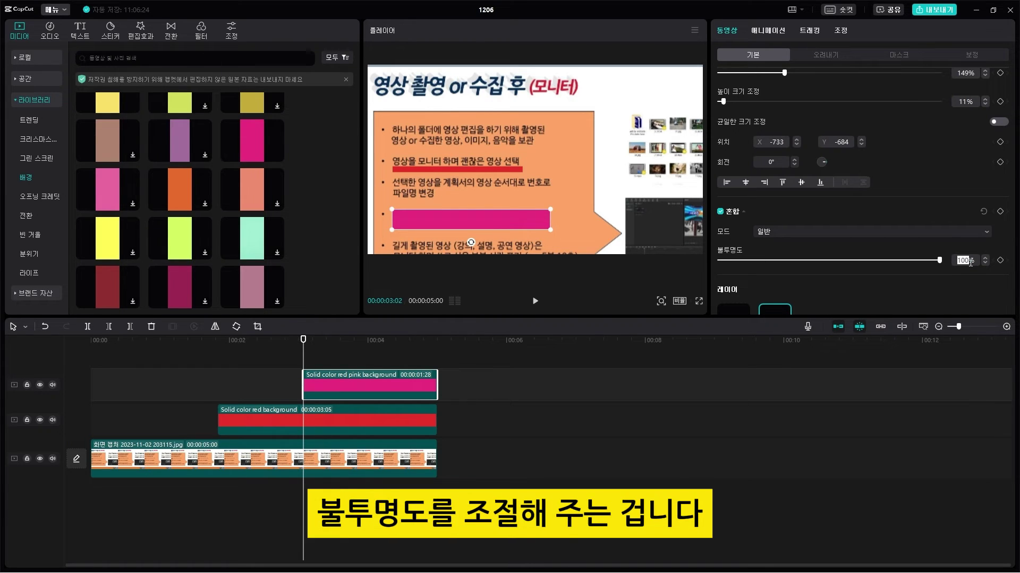
{"action": "type", "text": "30"}
{"action": "key", "text": "Return"}
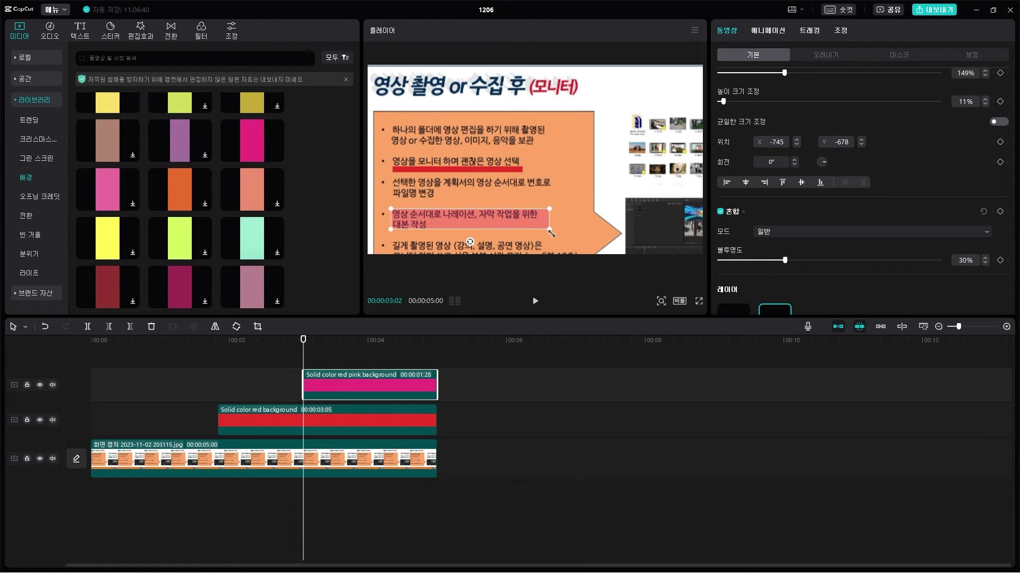
{"action": "left_click_drag", "start_coordinate": [549, 219], "coordinate": [526, 218]}
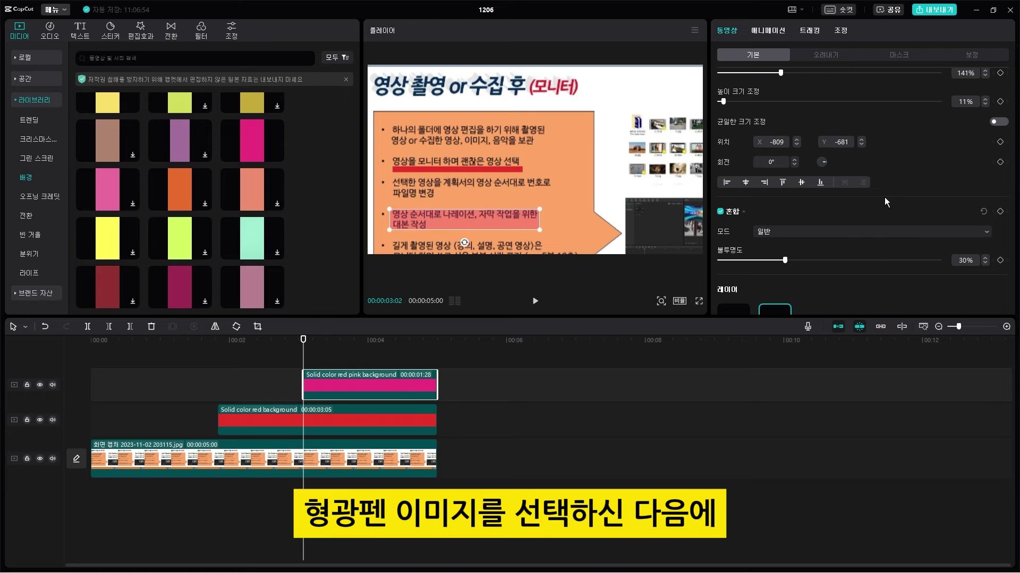
Apply a split mask to the pink background and set the mask's rotation to -90°.
{"action": "left_click", "coordinate": [903, 52]}
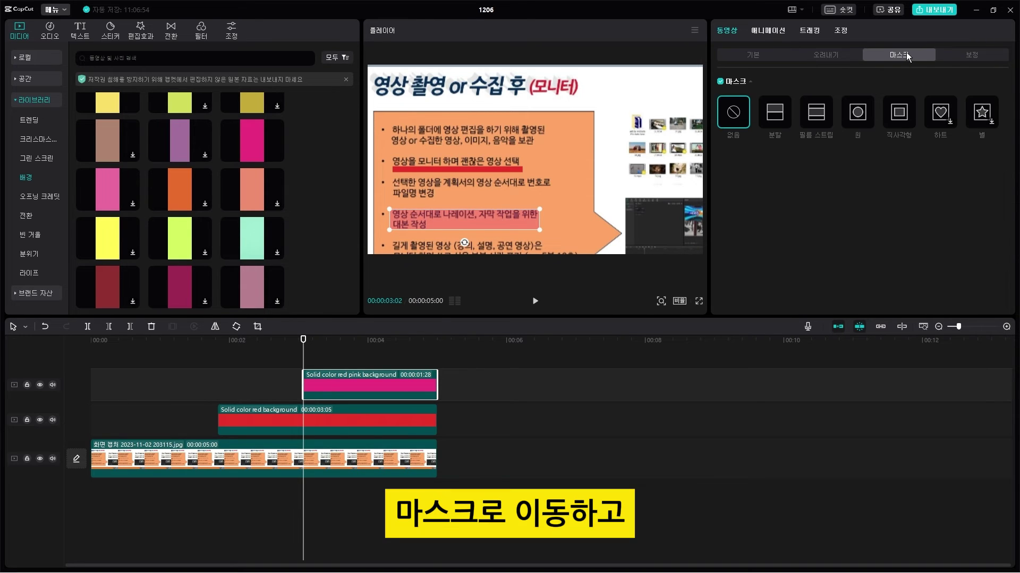
{"action": "left_click", "coordinate": [779, 114]}
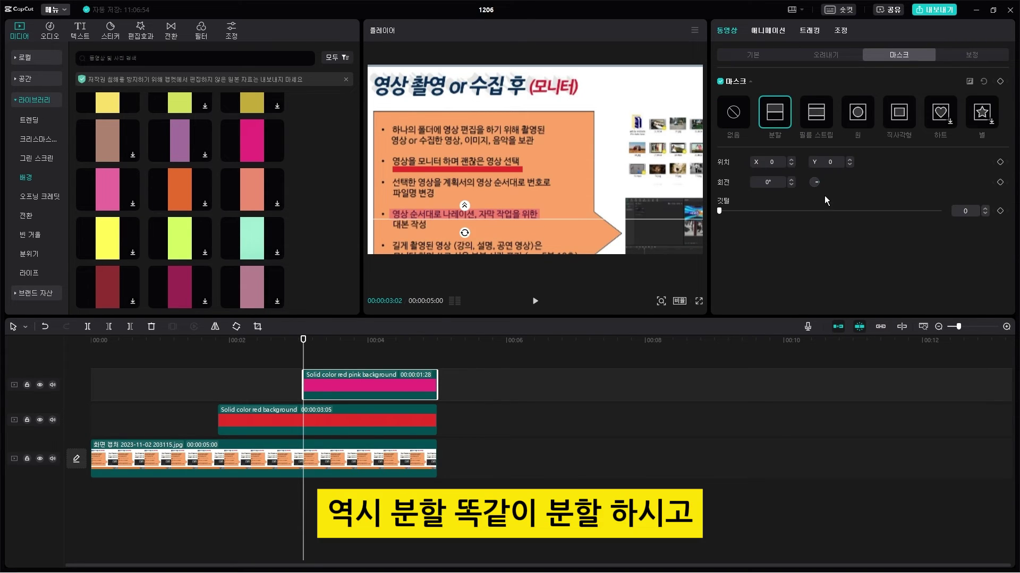
{"action": "left_click", "coordinate": [764, 182]}
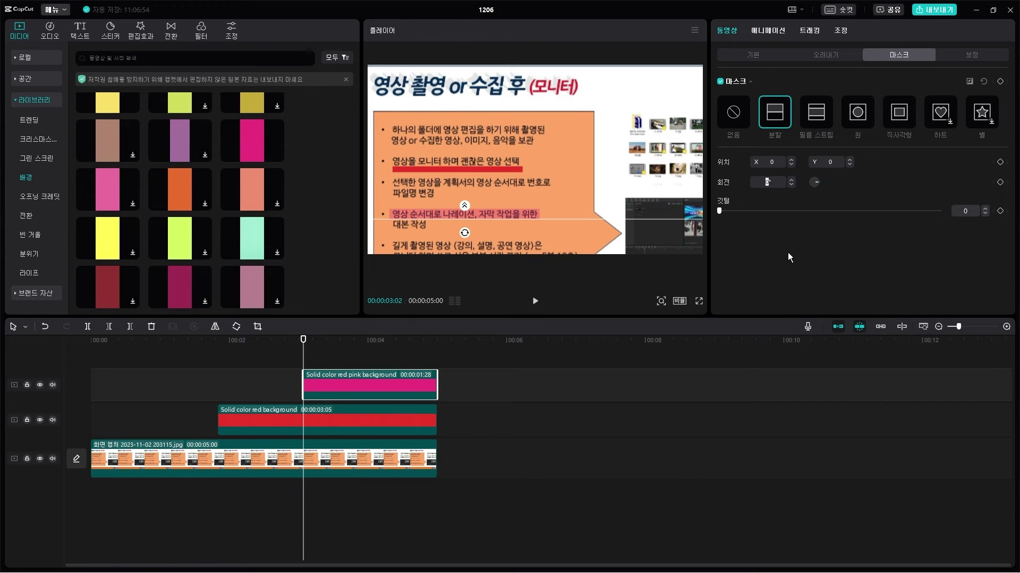
{"action": "type", "text": "-90"}
{"action": "key", "text": "Return"}
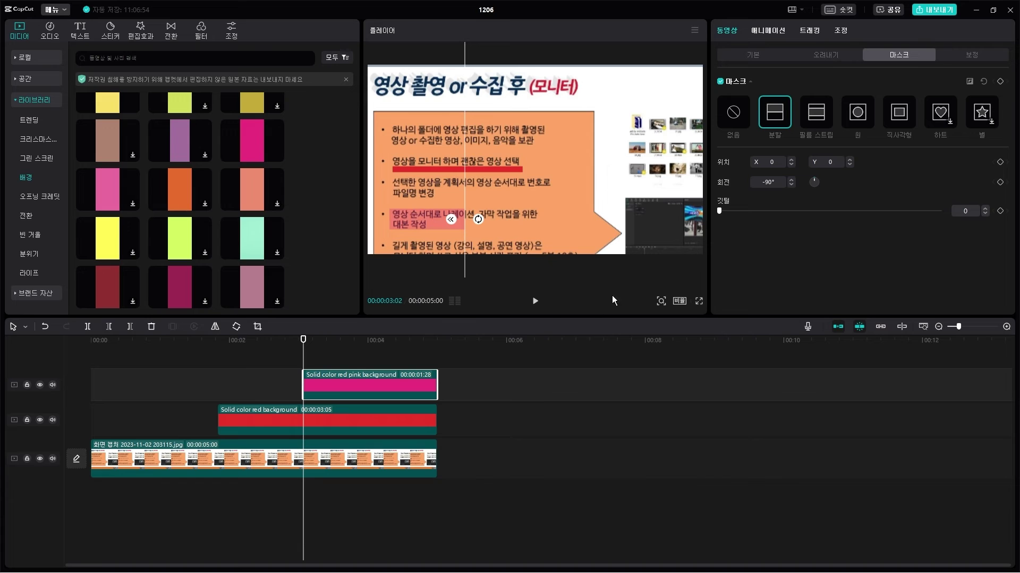
Move the split mask to the highlight's left edge at X -179, Y -23 and keyframe its position at 00:00:03:02.
{"action": "left_click_drag", "start_coordinate": [464, 215], "coordinate": [388, 226]}
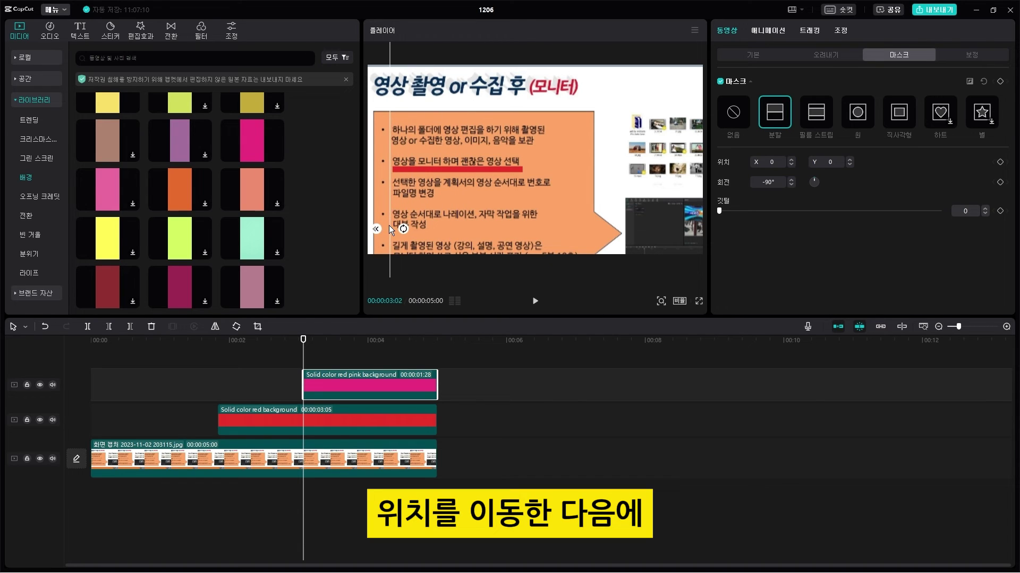
{"action": "left_click", "coordinate": [999, 162]}
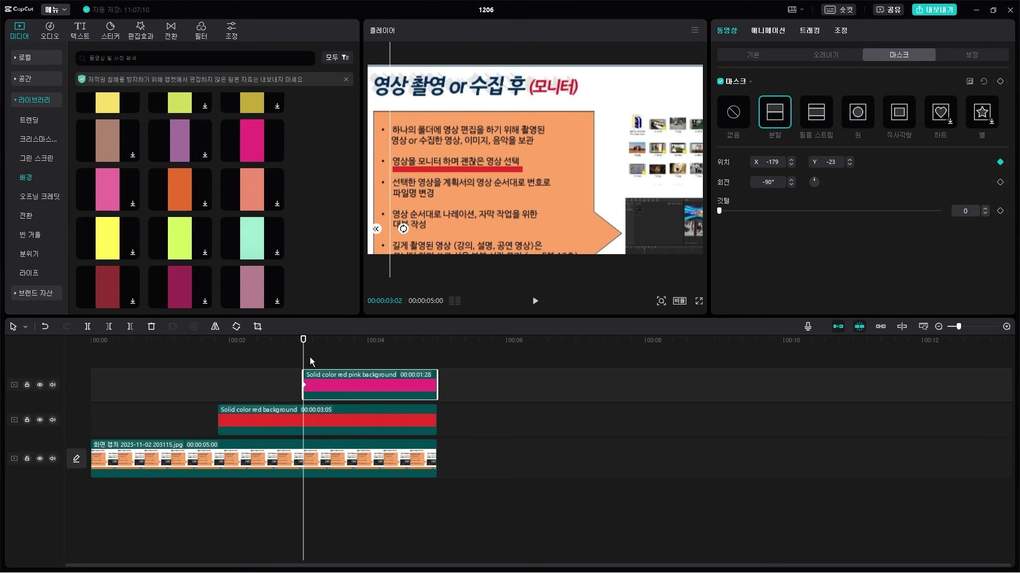
At 00:00:04:02, move the split mask to the highlight's right end at X 180, Y -70 to keyframe the full reveal.
{"action": "mouse_move", "coordinate": [304, 353]}
{"action": "left_mouse_down"}
{"action": "mouse_move", "coordinate": [318, 353]}
{"action": "mouse_move", "coordinate": [305, 358]}
{"action": "left_mouse_up"}
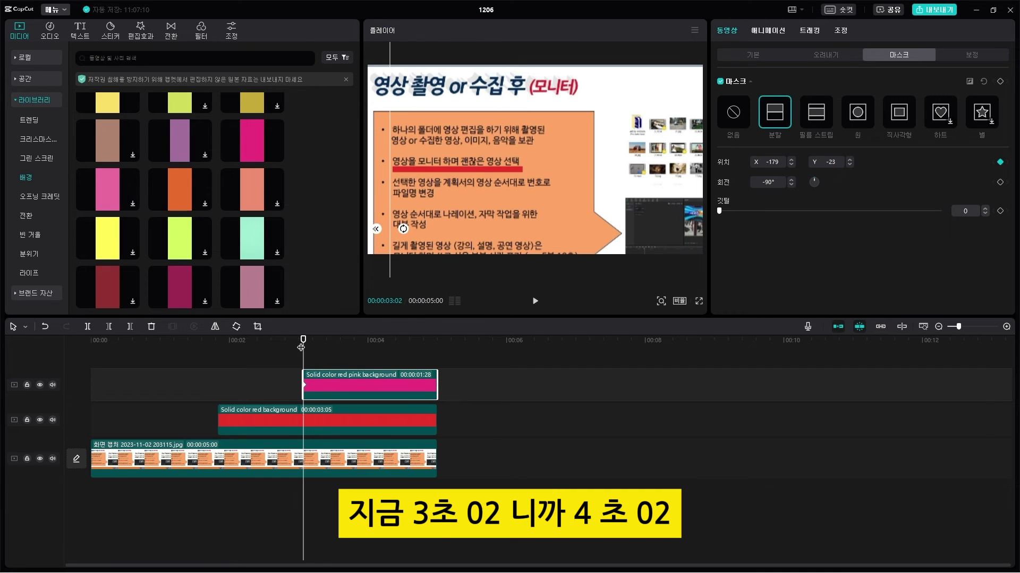
{"action": "left_click_drag", "start_coordinate": [303, 345], "coordinate": [372, 346]}
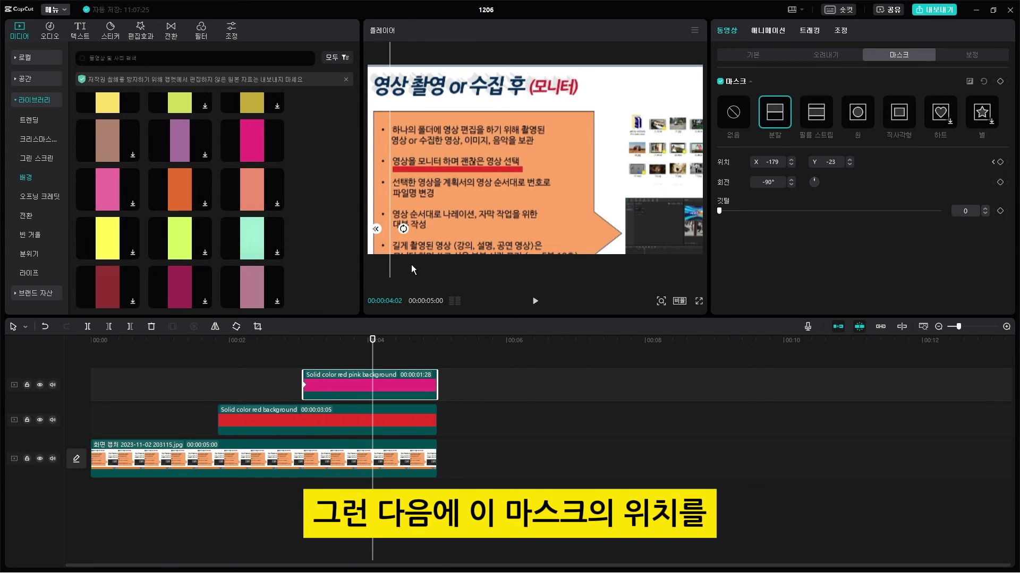
{"action": "left_click_drag", "start_coordinate": [390, 229], "coordinate": [541, 251]}
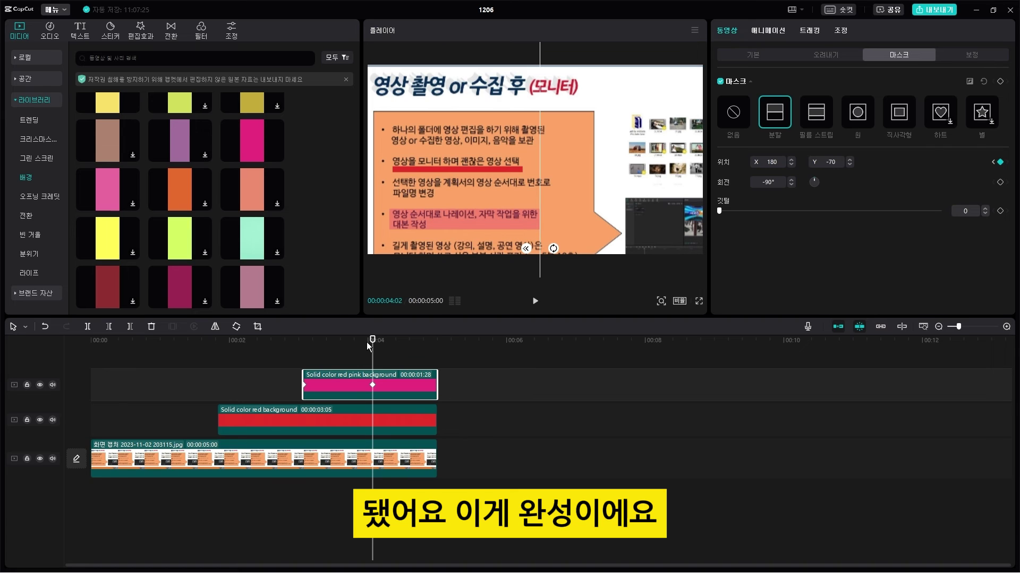
Play the timeline from before the red clip to preview the underline and highlighter animations together.
{"action": "left_click_drag", "start_coordinate": [371, 342], "coordinate": [184, 371]}
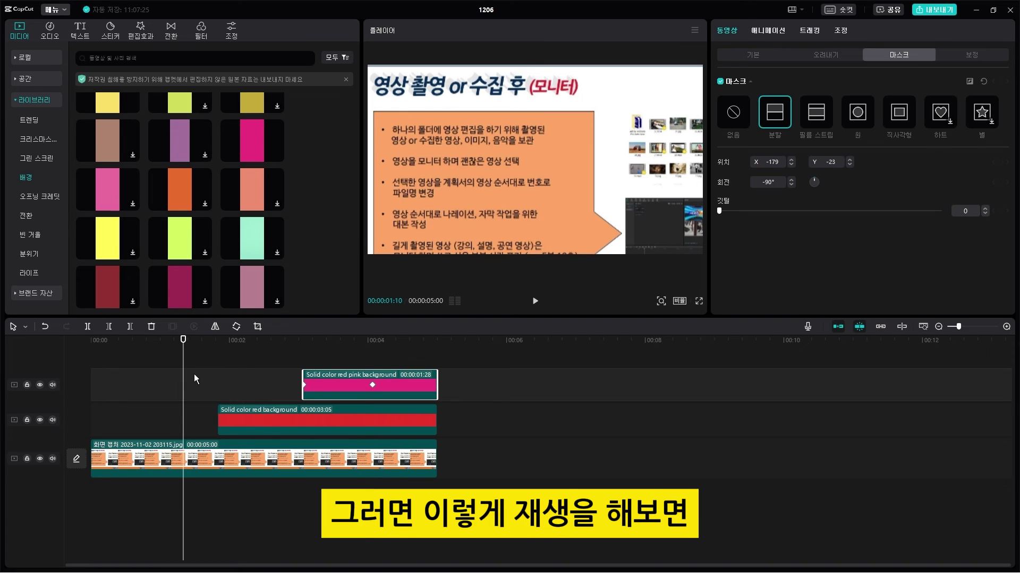
{"action": "left_click", "coordinate": [524, 368]}
{"action": "left_click", "coordinate": [462, 343]}
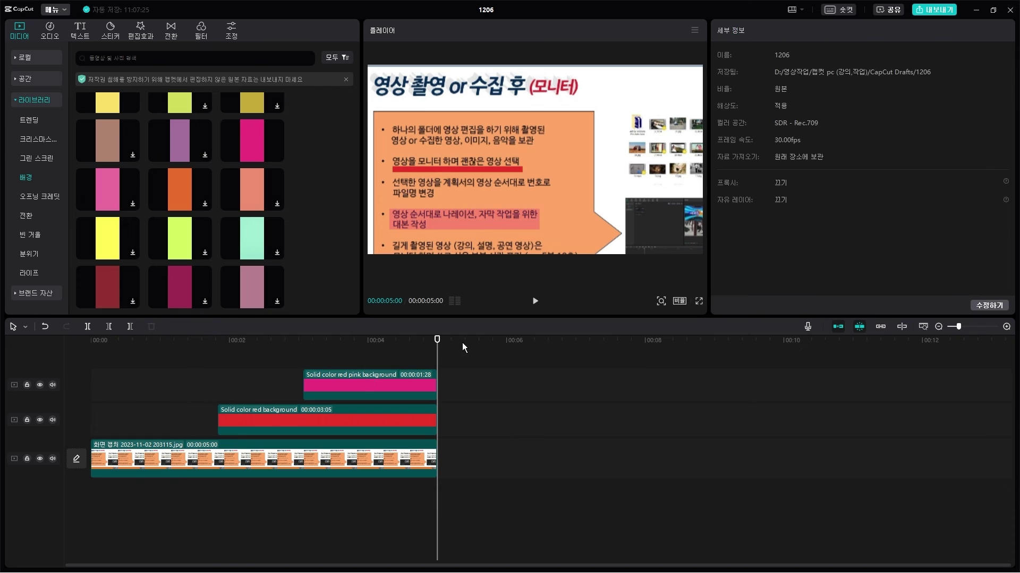
{"action": "left_click_drag", "start_coordinate": [437, 345], "coordinate": [203, 342]}
{"action": "key", "text": "space"}
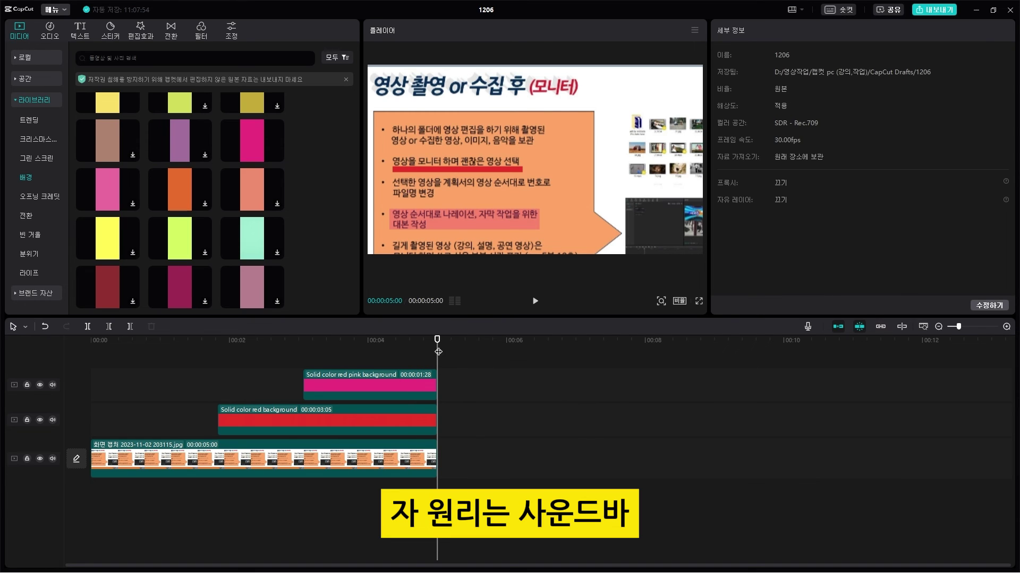
At 00:00:01:25, examine the mask position keyframes on the red underline clip and the pink highlighter clip.
{"action": "left_click_drag", "start_coordinate": [441, 347], "coordinate": [220, 359]}
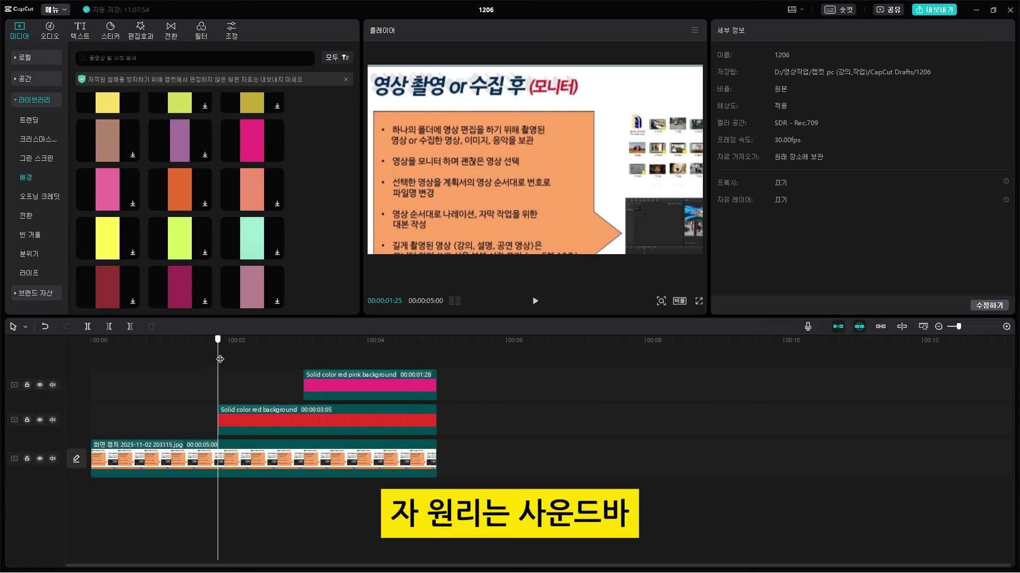
{"action": "left_click", "coordinate": [369, 422]}
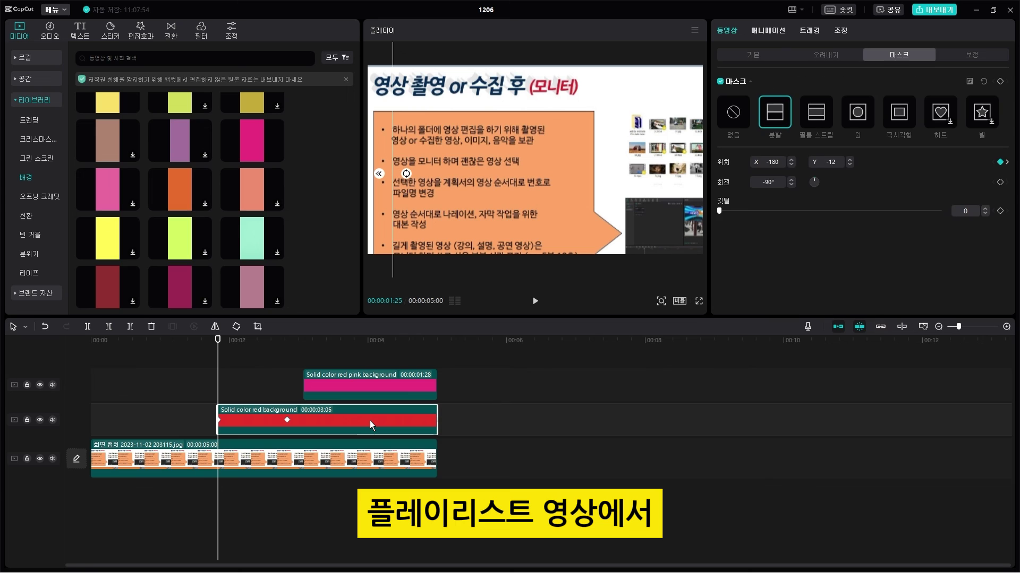
{"action": "left_click", "coordinate": [389, 384]}
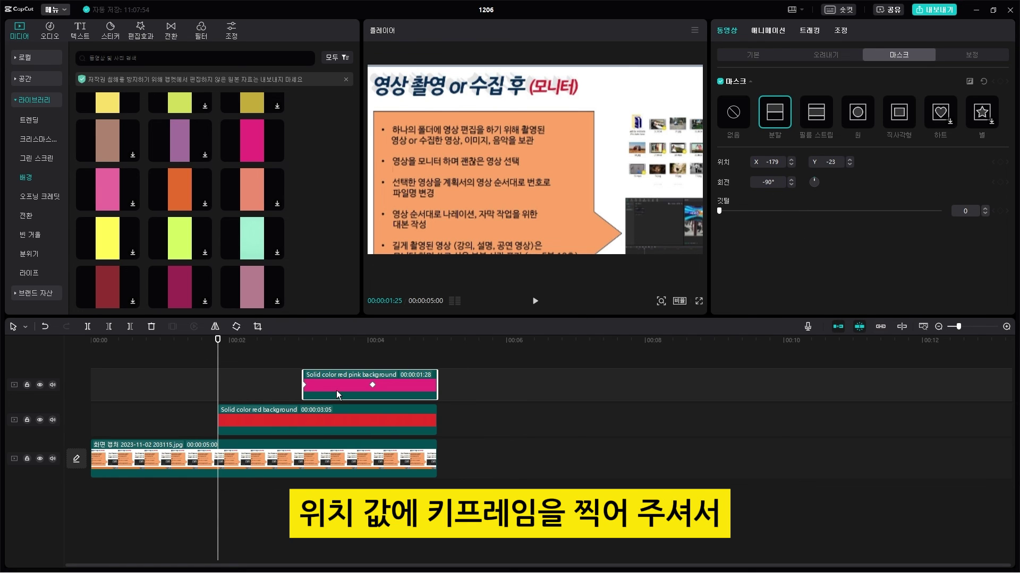
Scrub the pink clip's mask movement and play the highlighter animation from 00:00:03:02.
{"action": "left_click", "coordinate": [328, 342]}
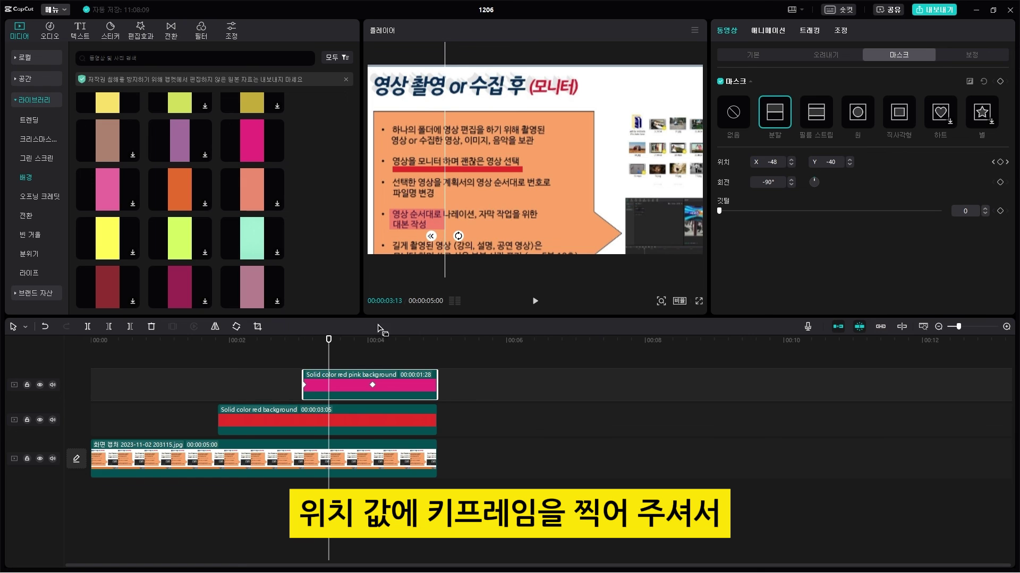
{"action": "left_click_drag", "start_coordinate": [326, 361], "coordinate": [302, 372]}
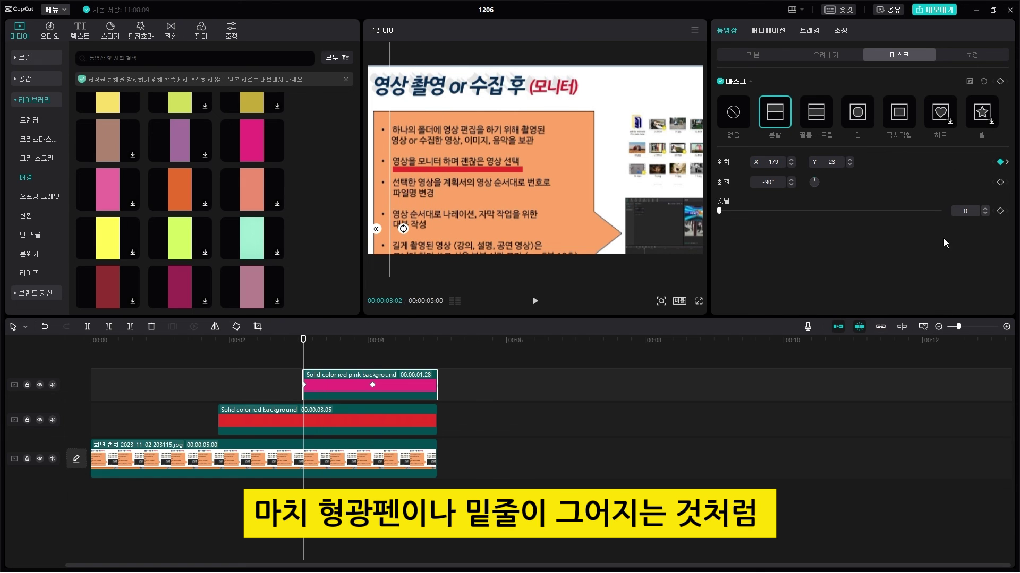
{"action": "key", "text": "space"}
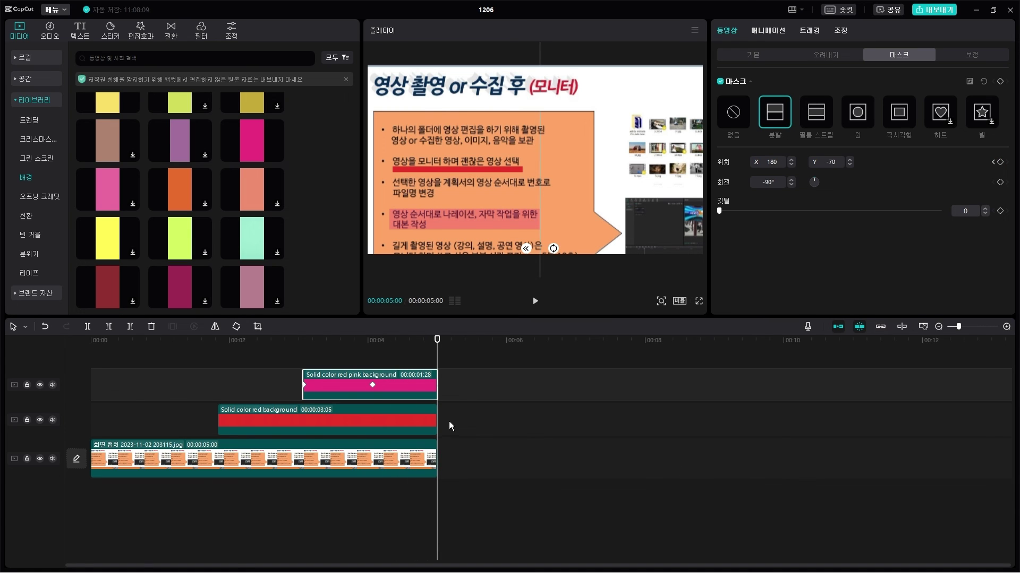
Deselect the pink clip and replay both text effects from about 00:00:01:10.
{"action": "left_click_drag", "start_coordinate": [444, 352], "coordinate": [412, 360]}
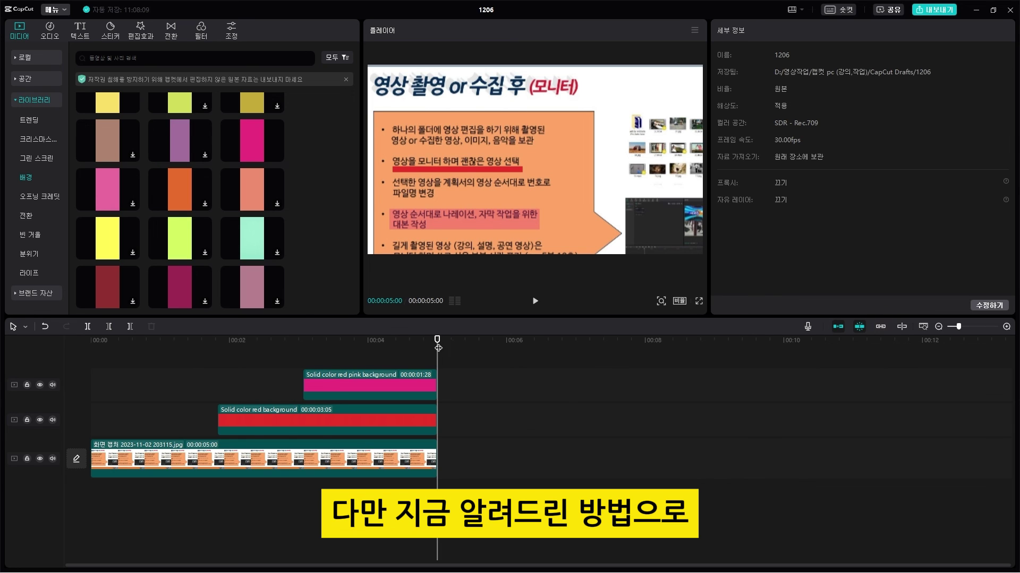
{"action": "left_click_drag", "start_coordinate": [436, 347], "coordinate": [183, 378]}
{"action": "key", "text": "space"}
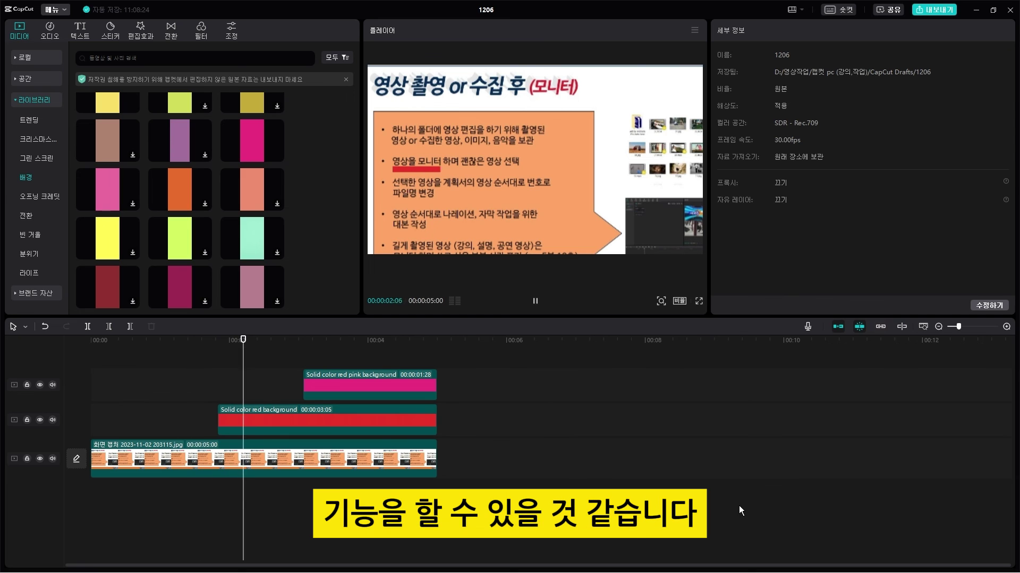